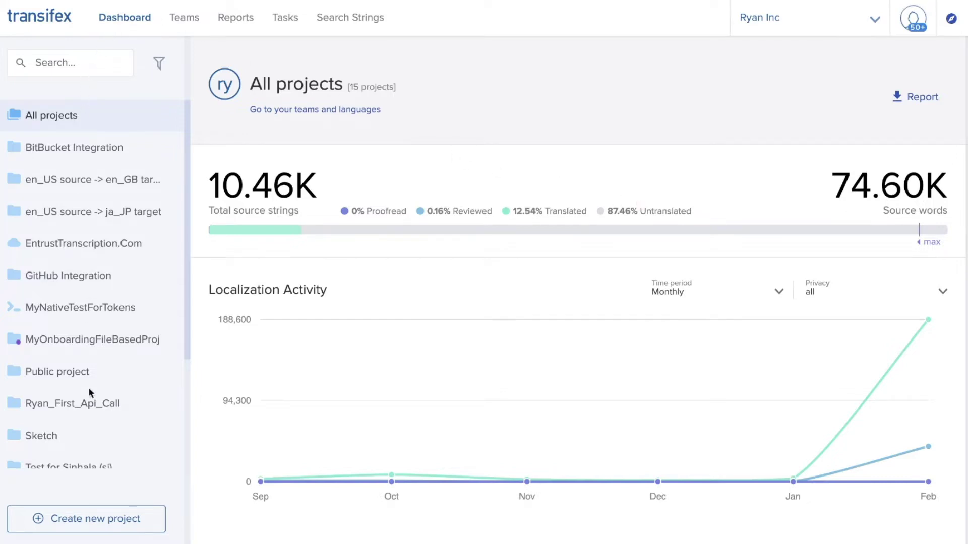
- Start a new project named 'My WP Test' and make it a Live website project
click(113, 519)
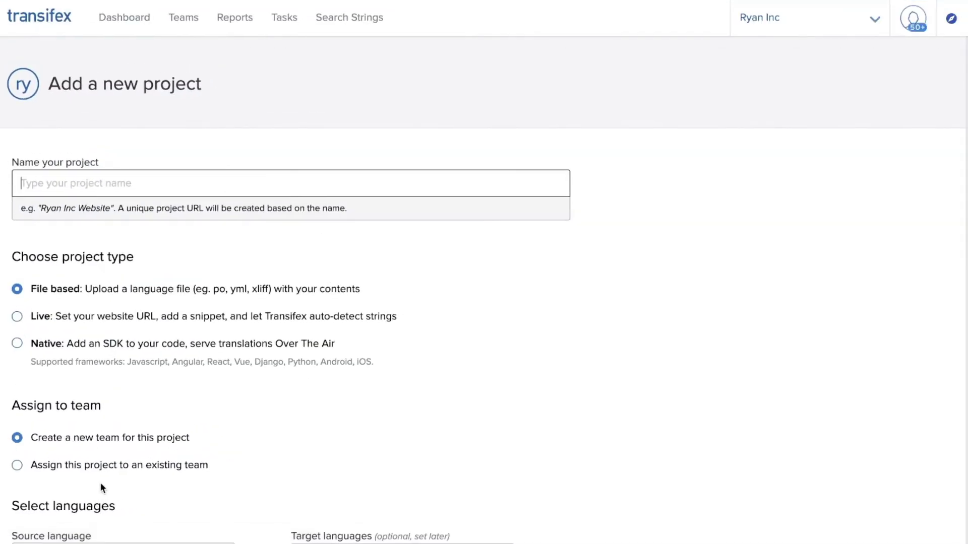
text(My)
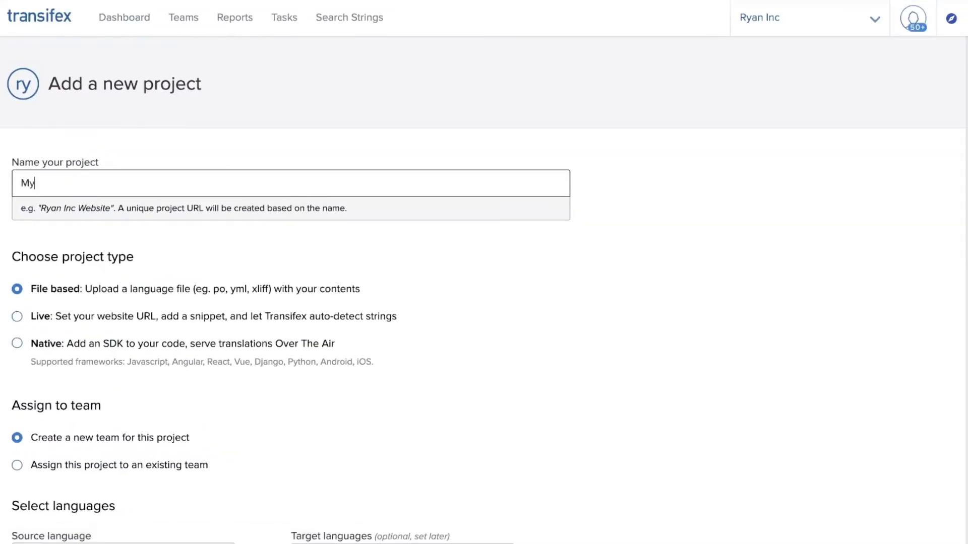
text( WP)
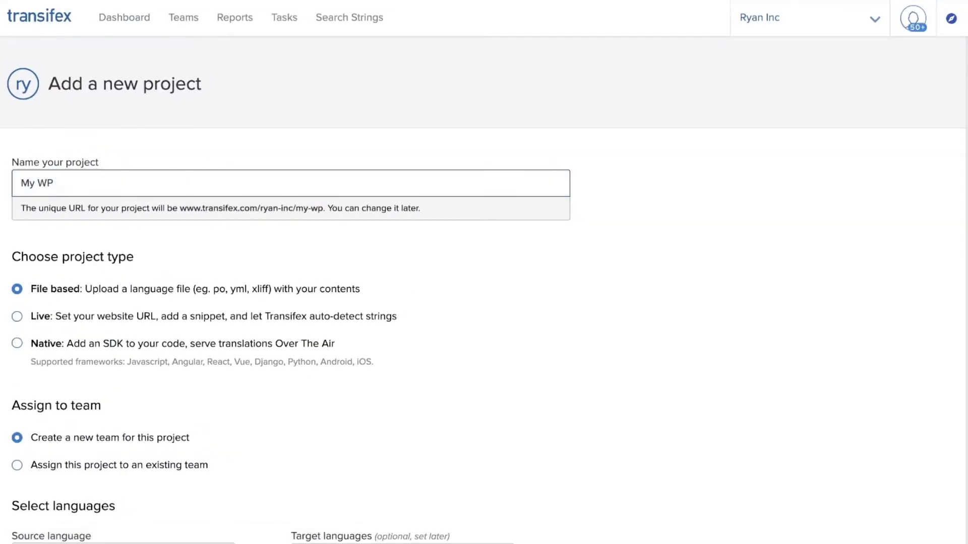
text( Test)
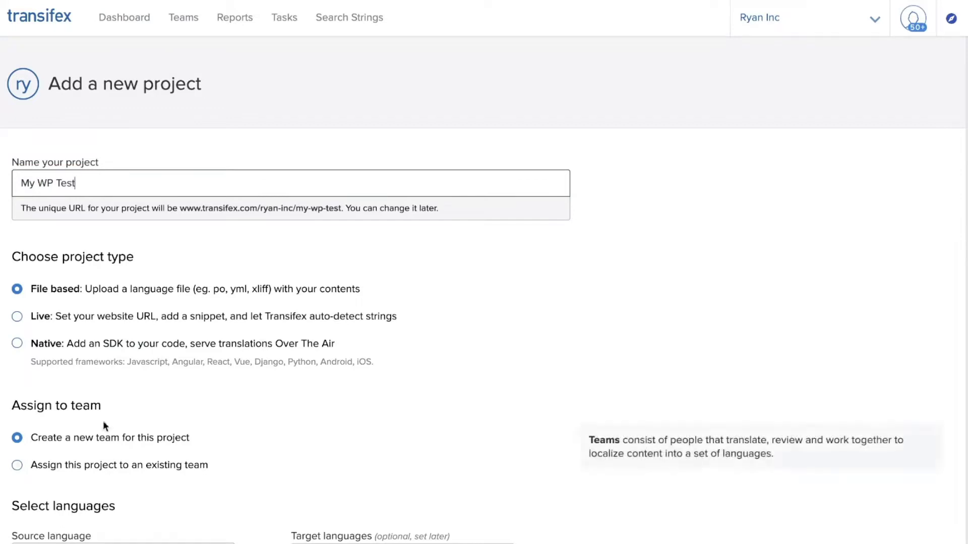
click(29, 319)
scroll(69, 337, down, 1)
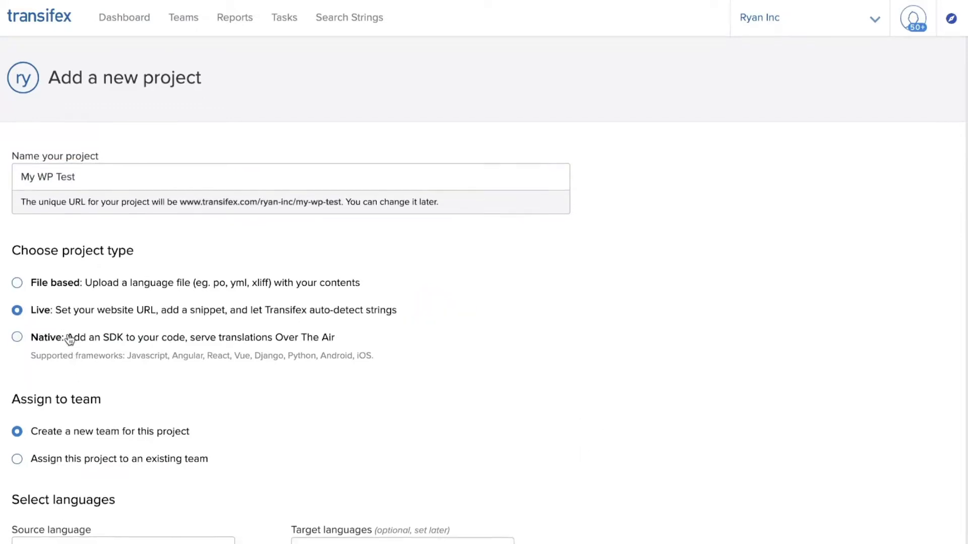
mouse_move(67, 394)
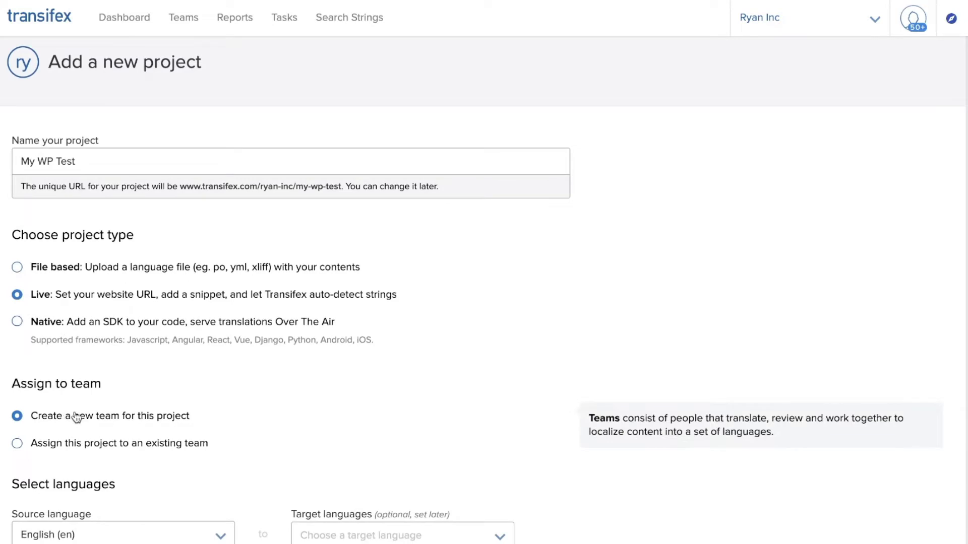
scroll(74, 418, down, 3)
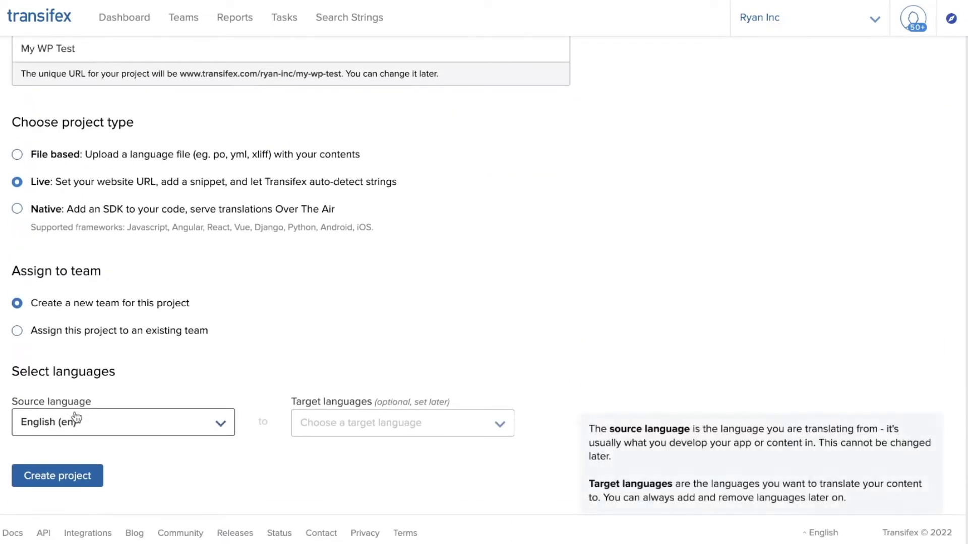
- Add Spanish (es) as the target language and create the project
click(377, 432)
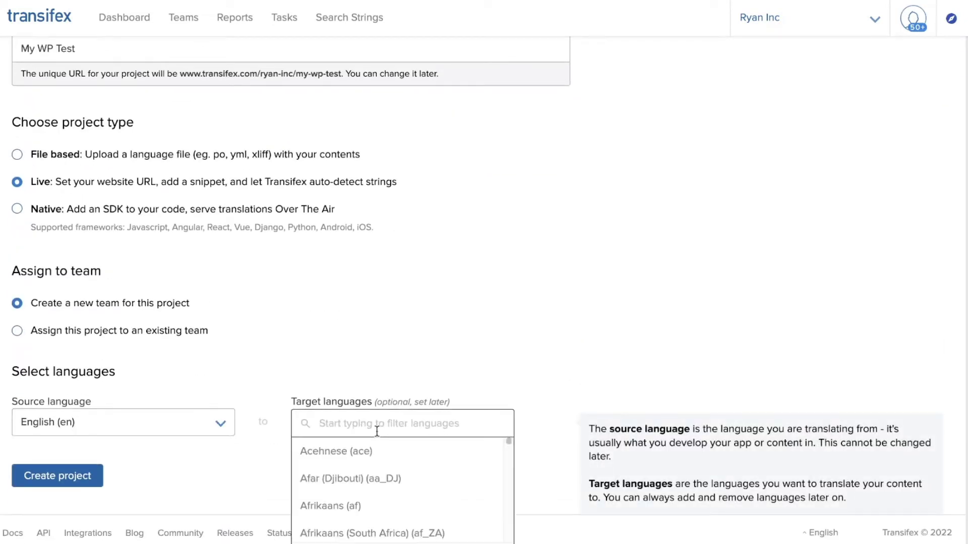
text(spanish)
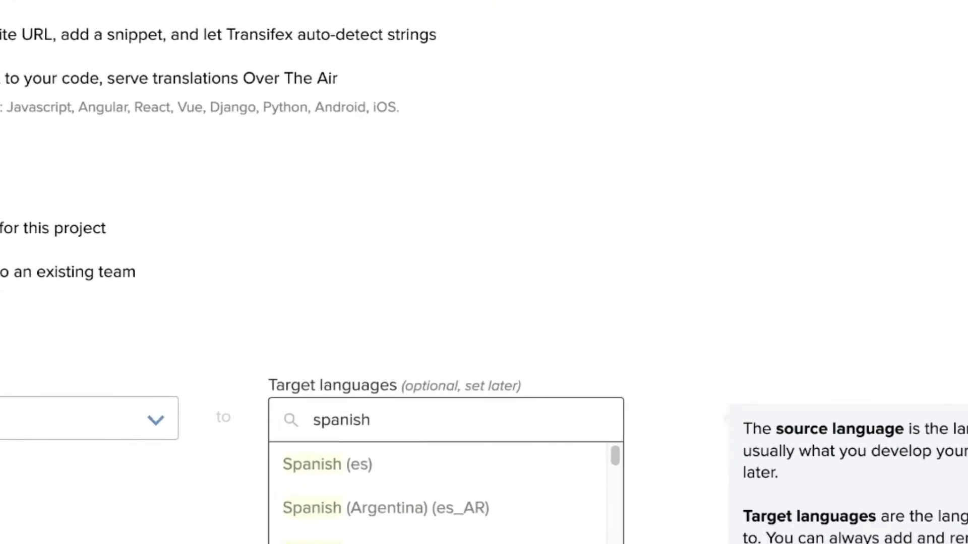
click(367, 472)
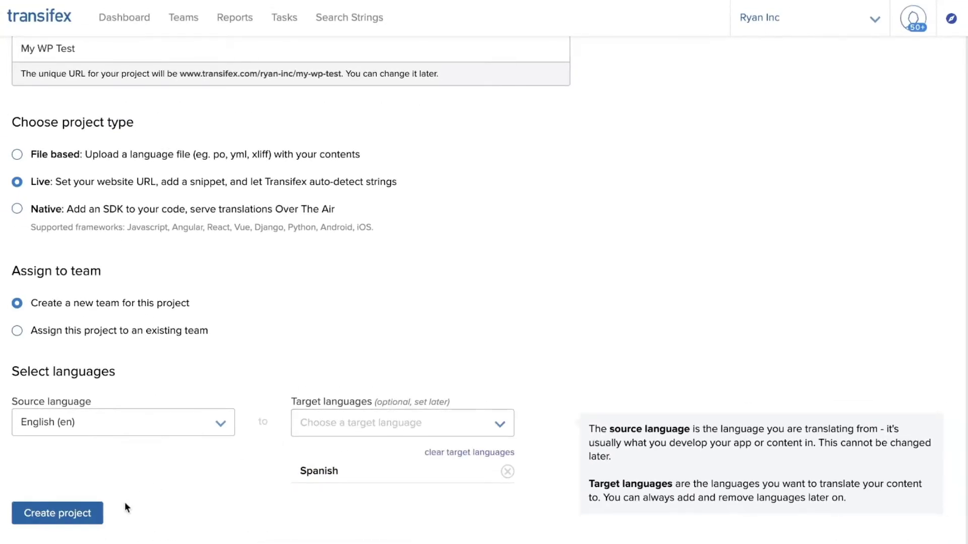
click(57, 513)
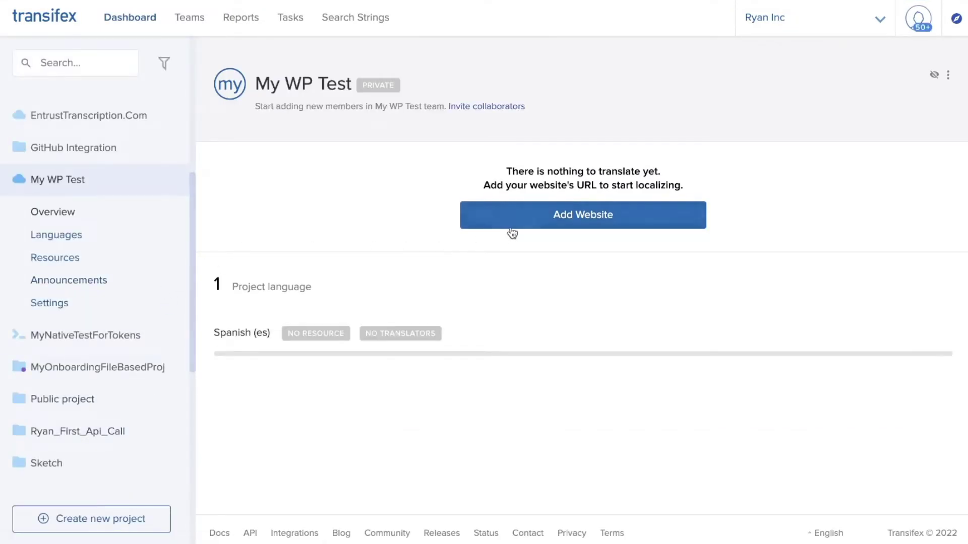
- Go to the My WP Test Resources page to add a website
click(529, 228)
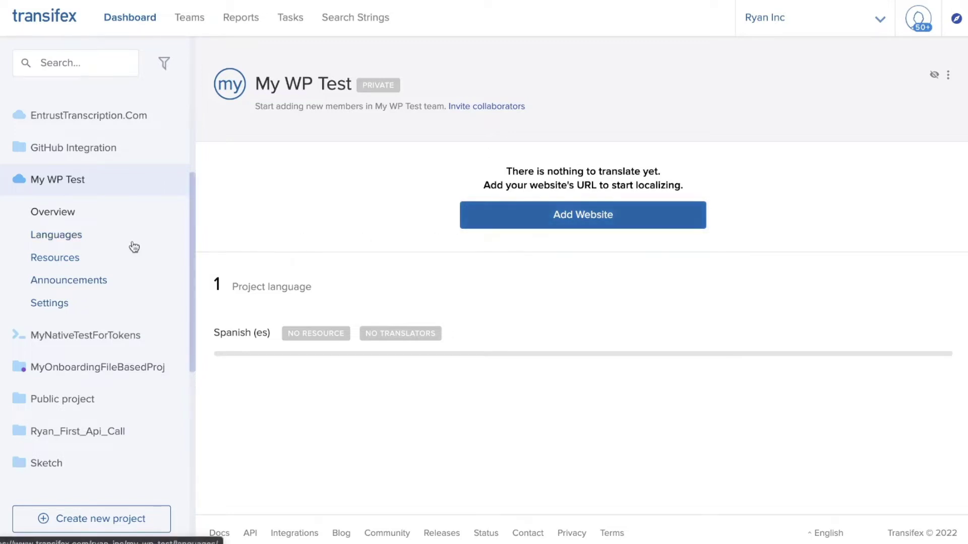
click(72, 258)
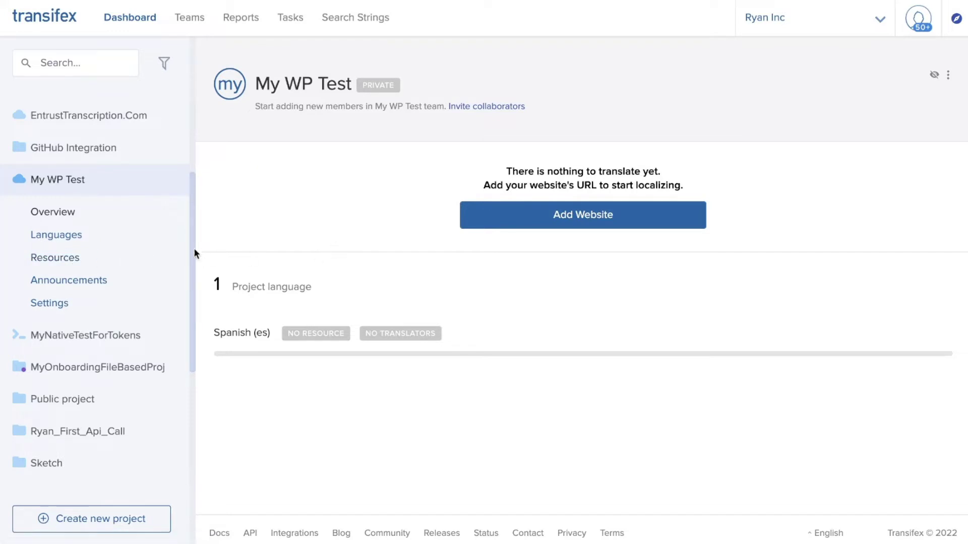
click(509, 225)
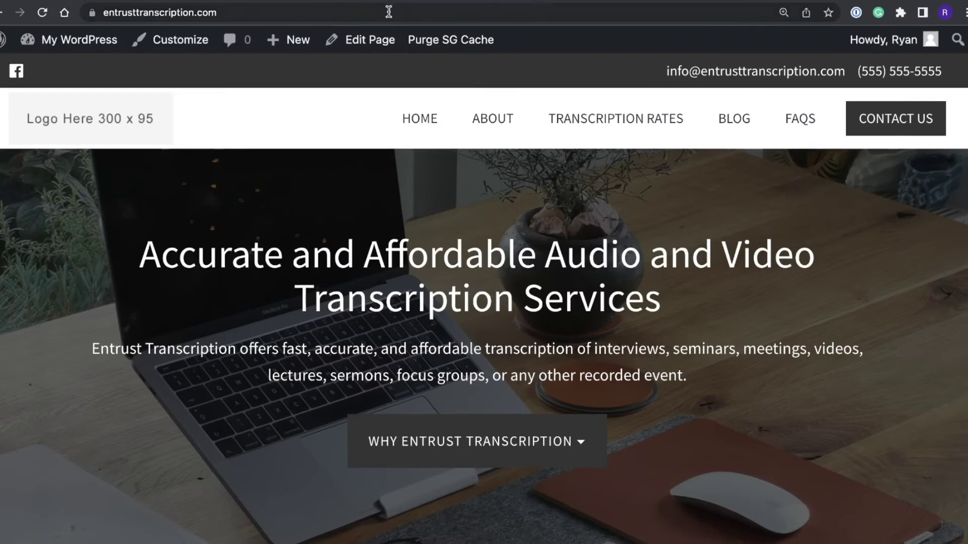
click(388, 11)
key(ctrl+c)
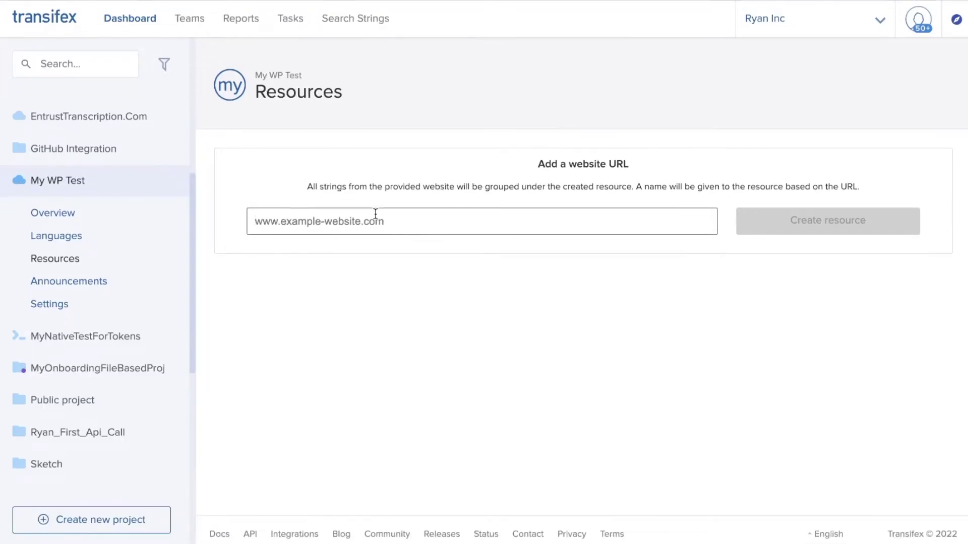
click(375, 214)
key(ctrl+v)
click(789, 229)
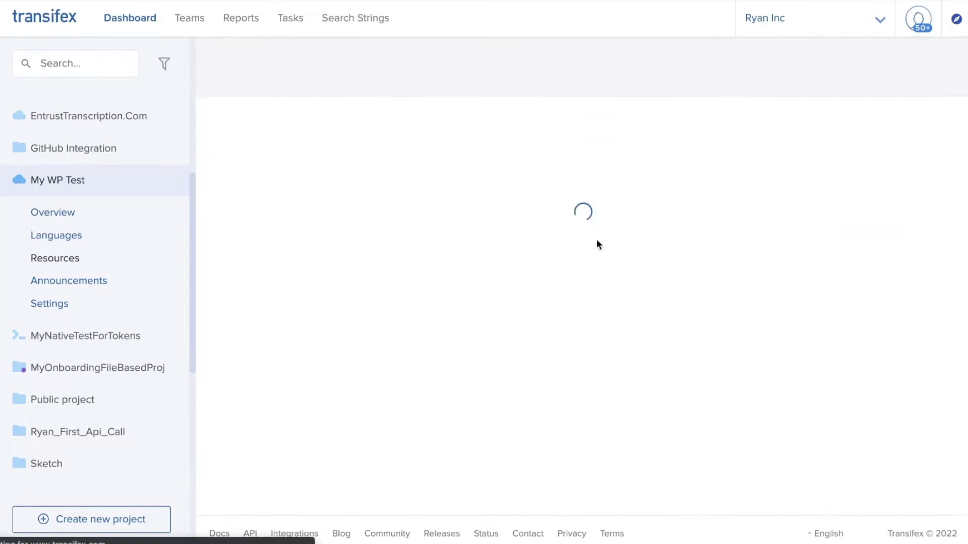
click(100, 267)
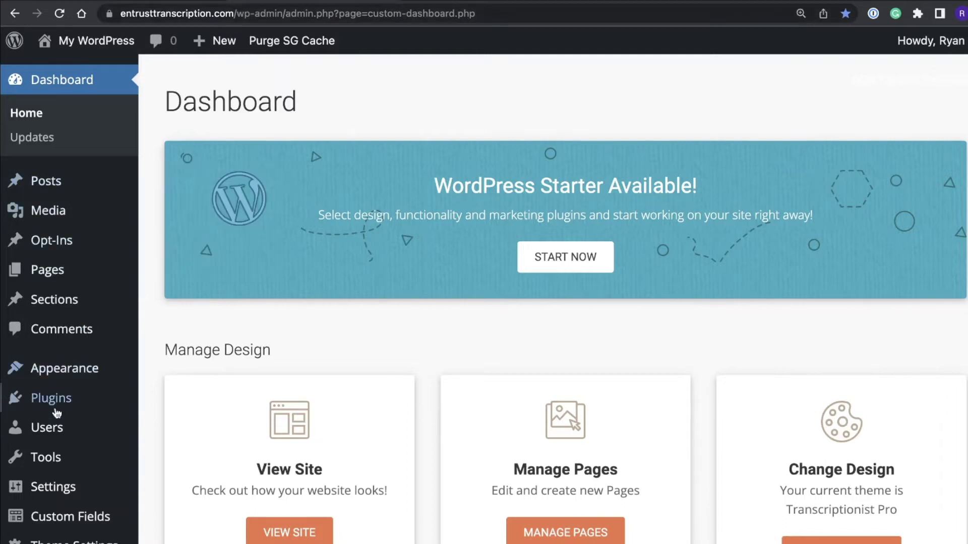
- Search plugins for 'transifex live', then install and activate International SEO by Transifex
mouse_move(56, 411)
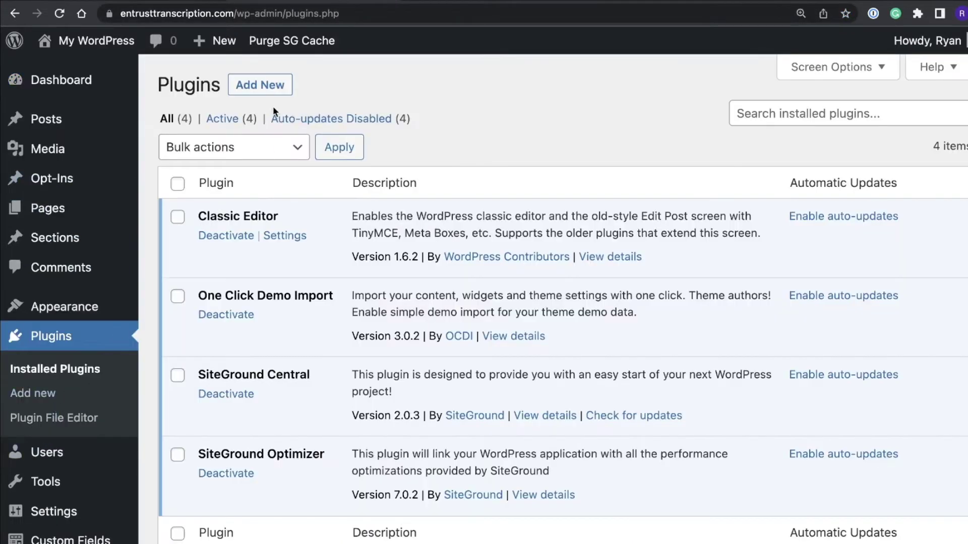
click(260, 84)
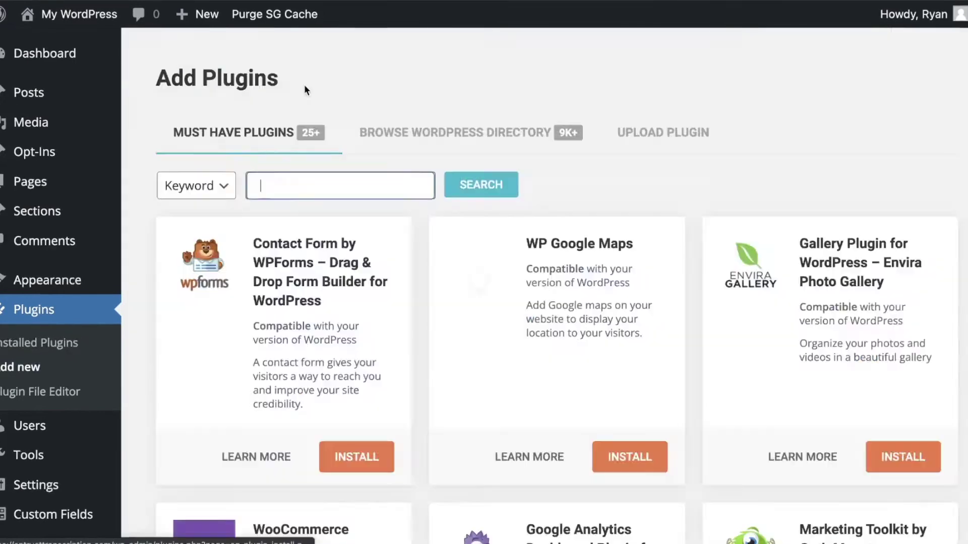
text(trans)
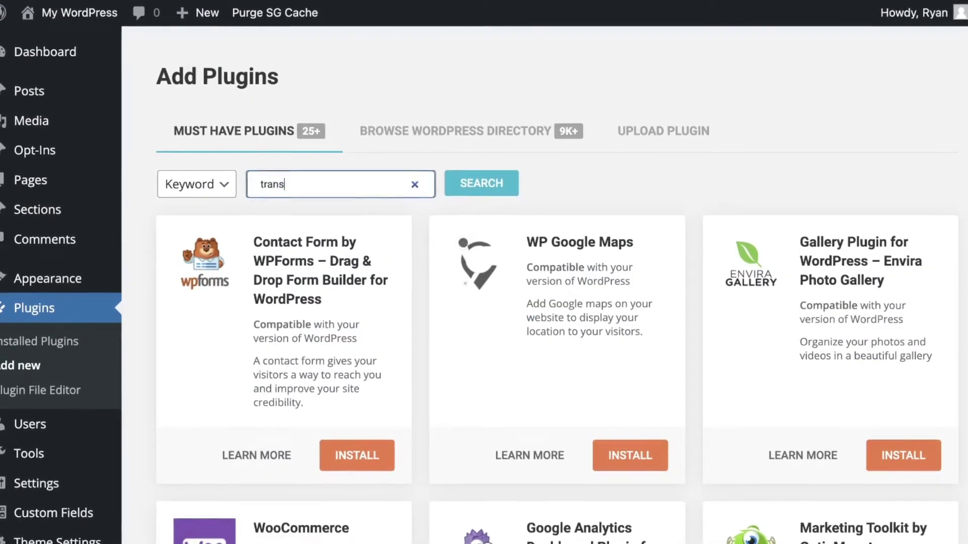
text(ifex live)
key(Return)
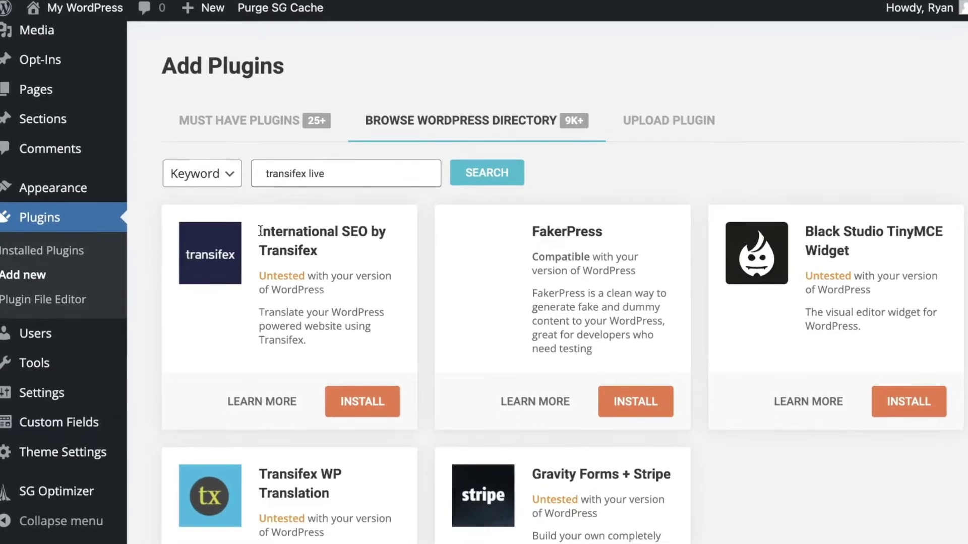
click(356, 404)
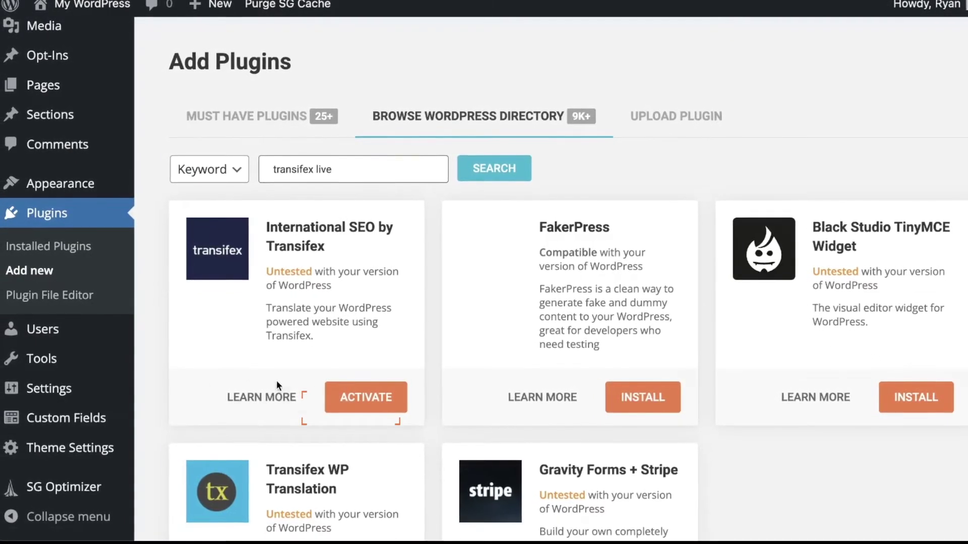
click(348, 397)
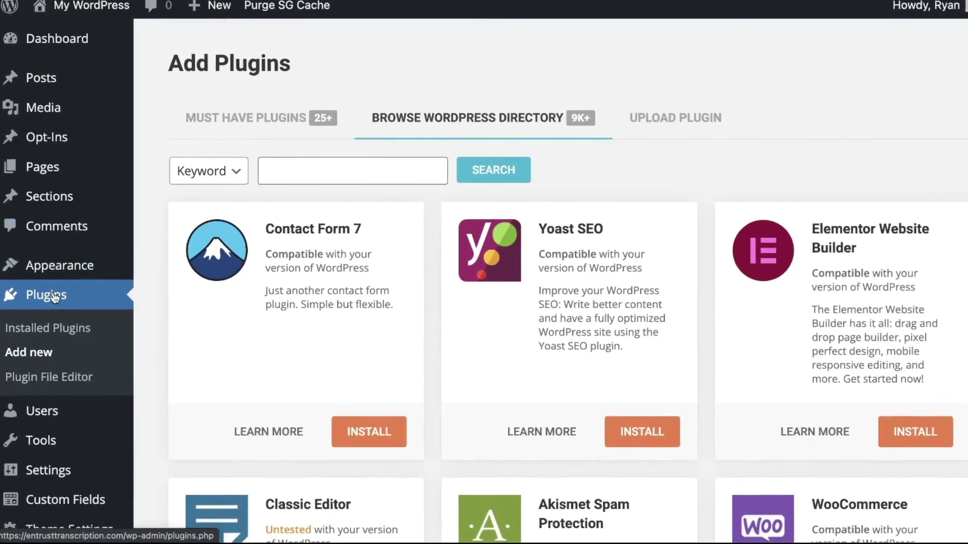
- From Installed Plugins, open International SEO by Transifex settings and focus the API Key field
click(47, 213)
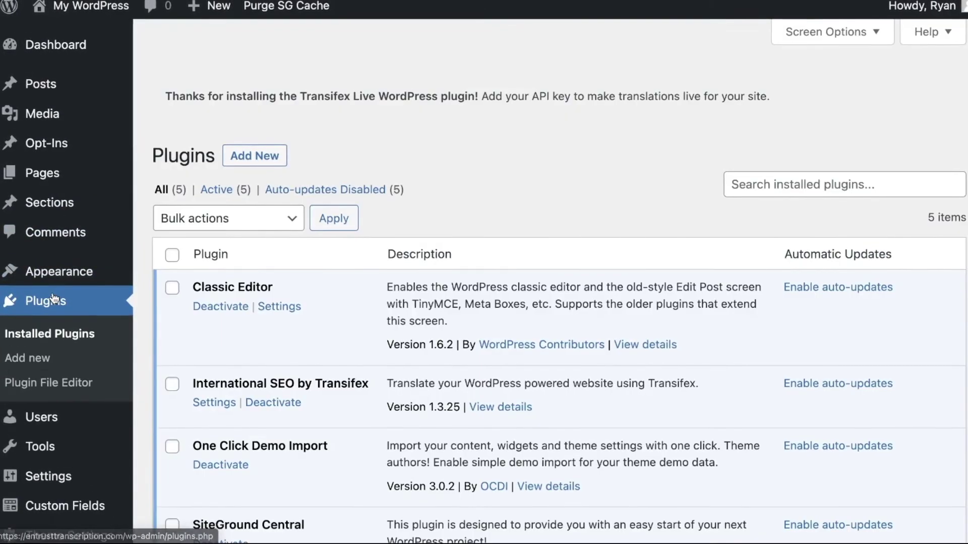
scroll(165, 297, down, 4)
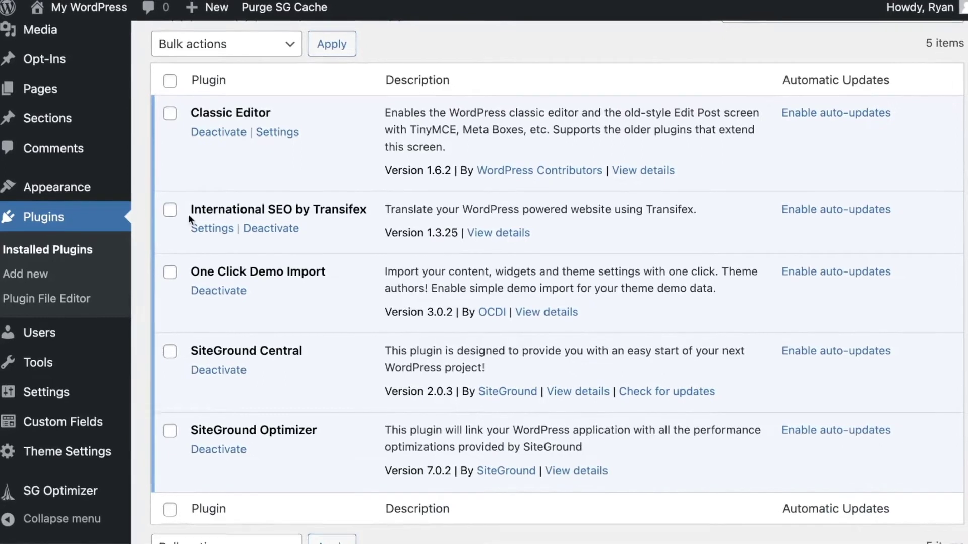
drag(191, 210, 260, 209)
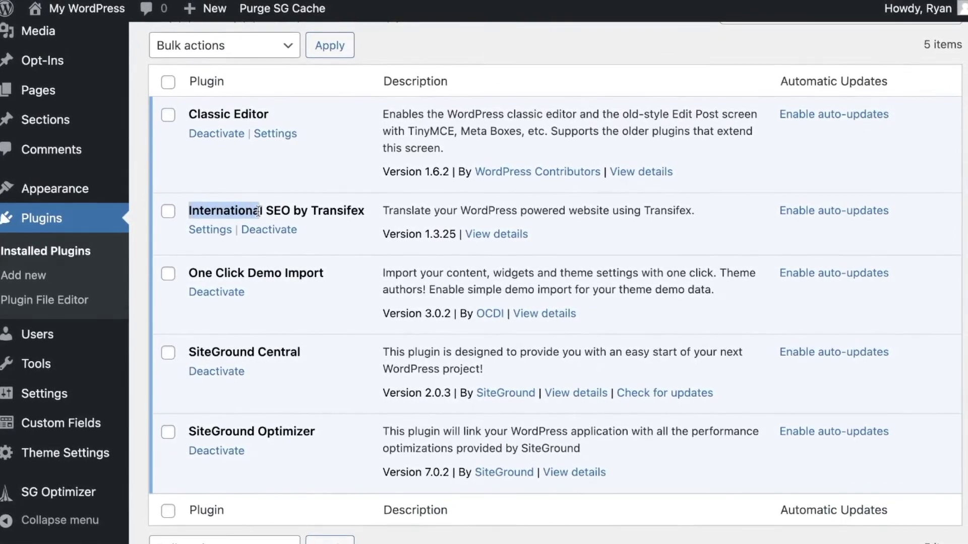
click(210, 231)
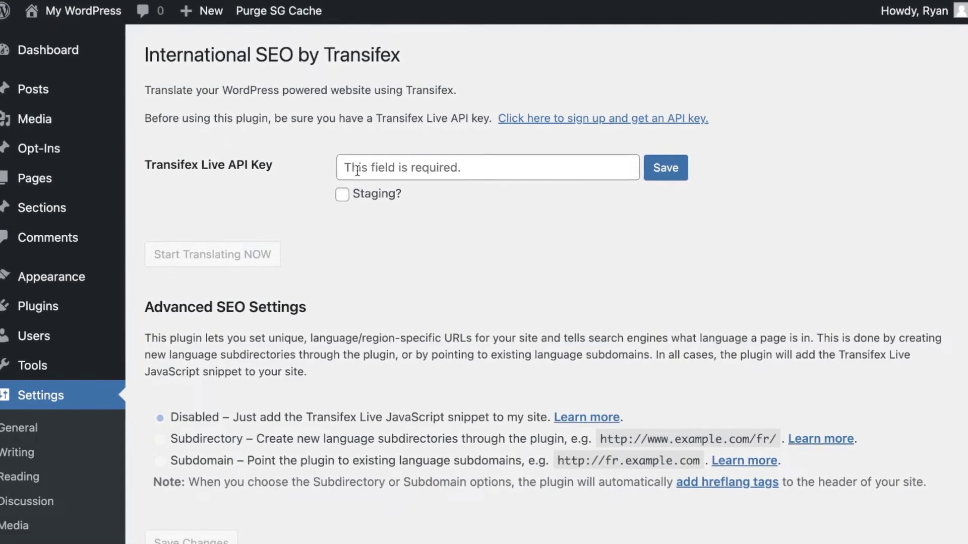
click(358, 172)
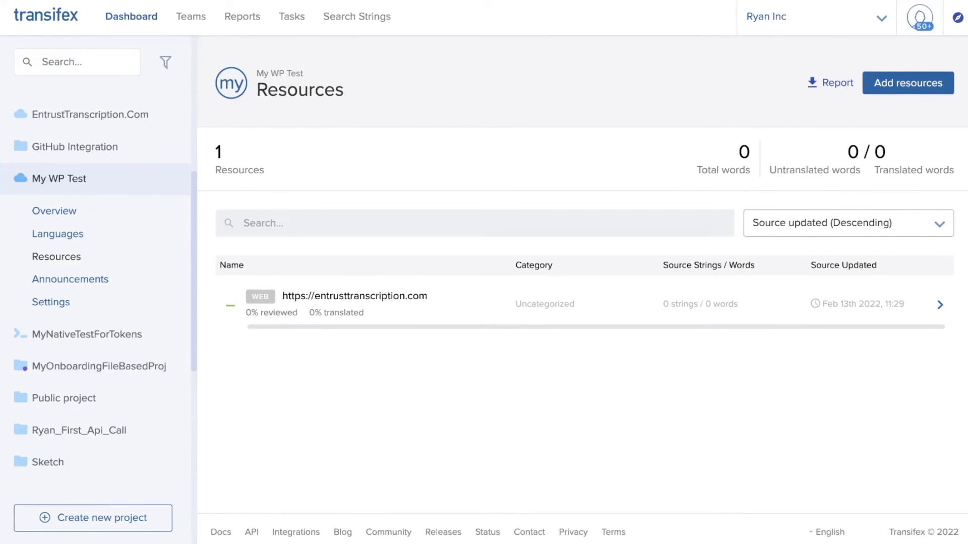
- Open the entrusttranscription.com resource settings and select its Live API key for copying
click(399, 309)
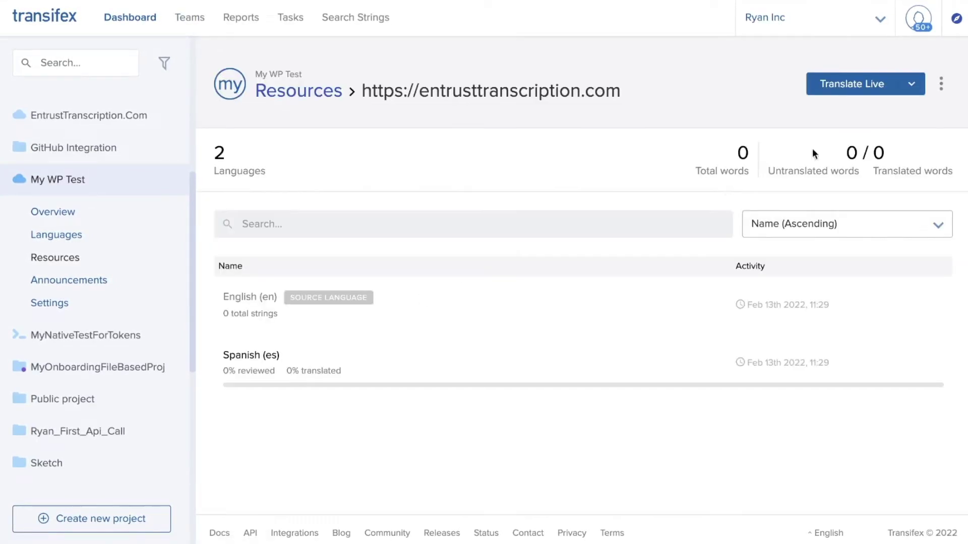
click(941, 84)
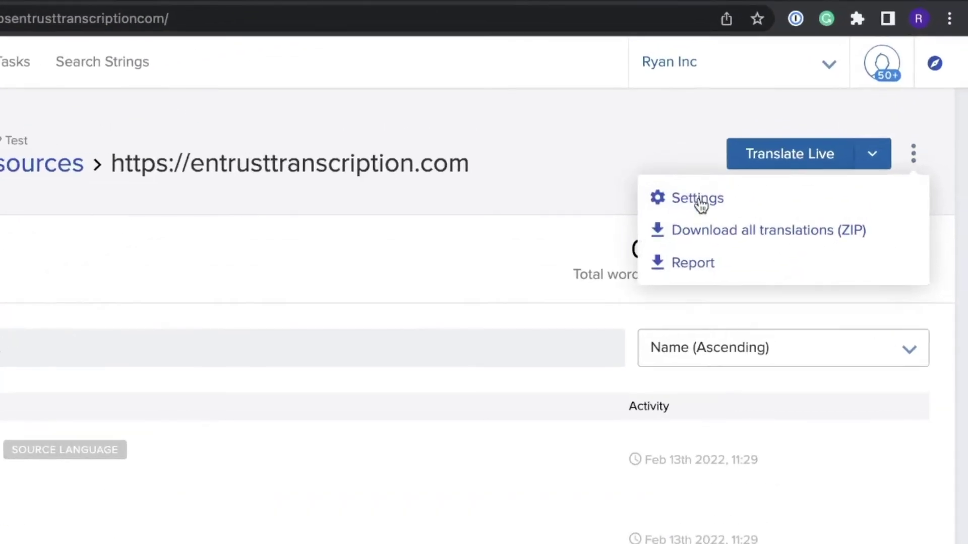
click(698, 199)
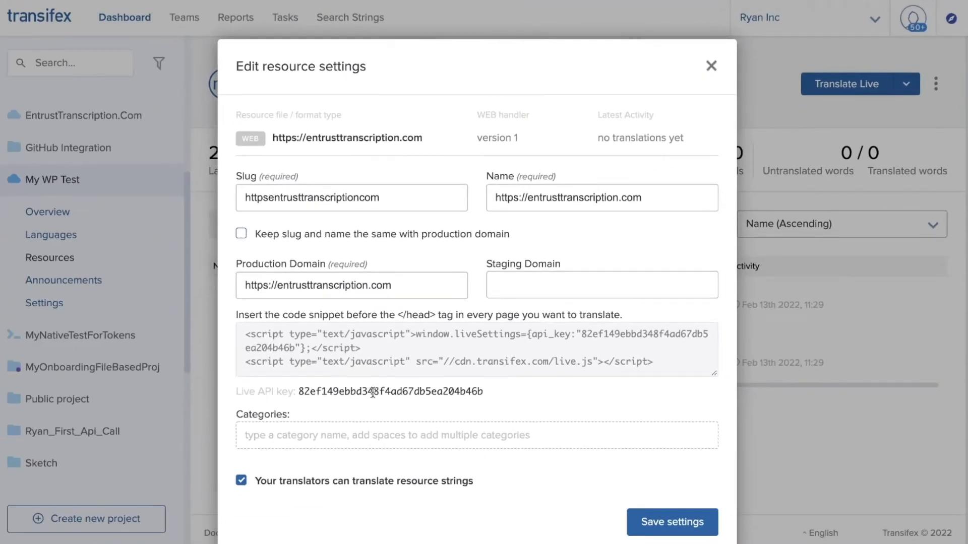
double_click(372, 393)
key(super+c)
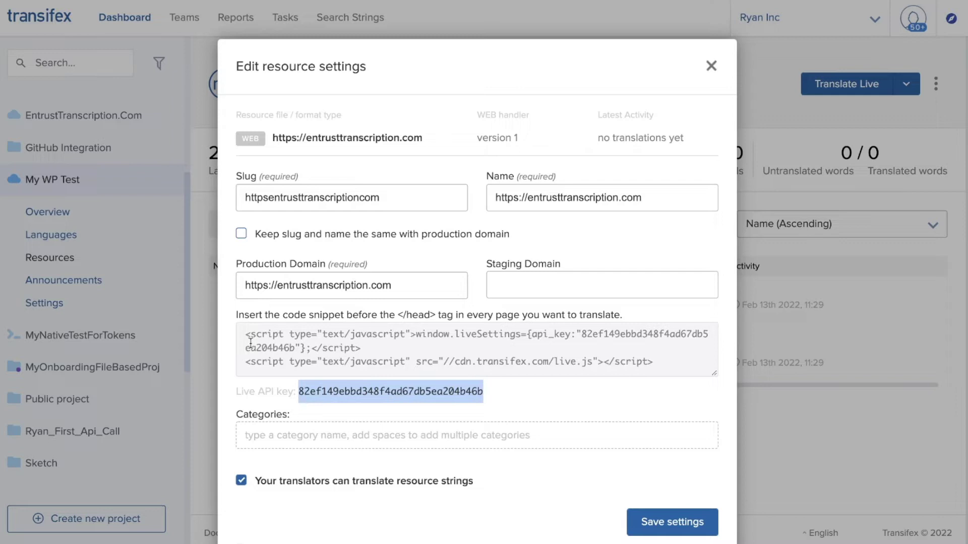
drag(246, 333, 655, 362)
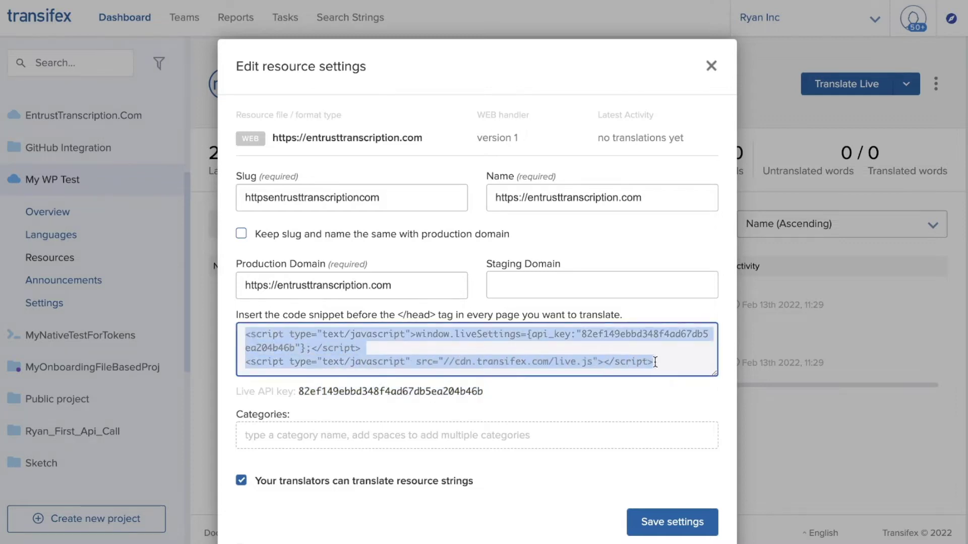
click(601, 398)
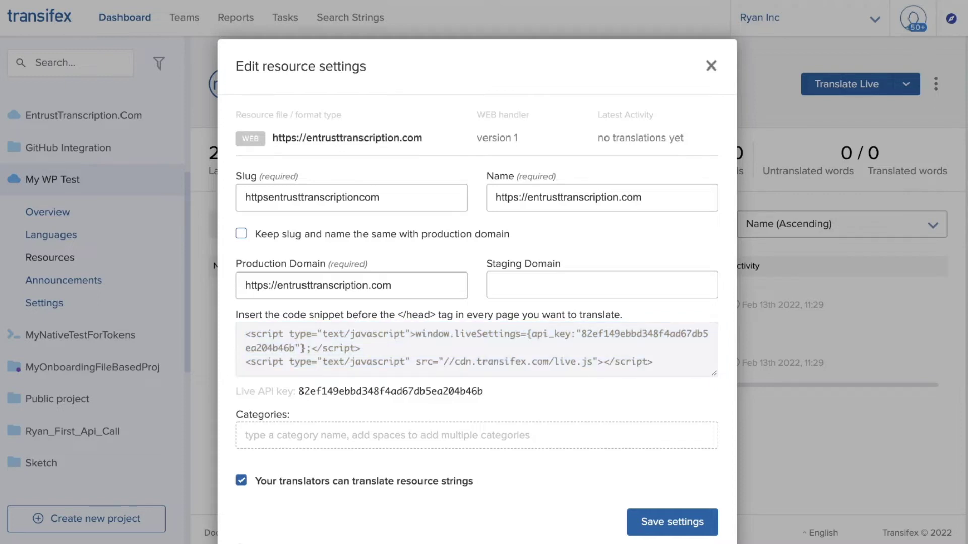
- Paste the Live API key into the WordPress Transifex plugin and save it
click(328, 9)
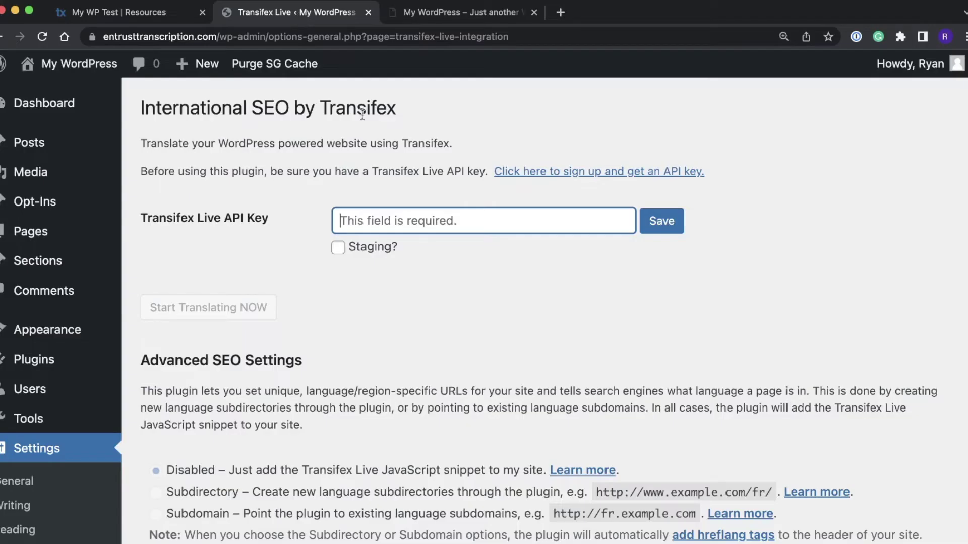
key(super+v)
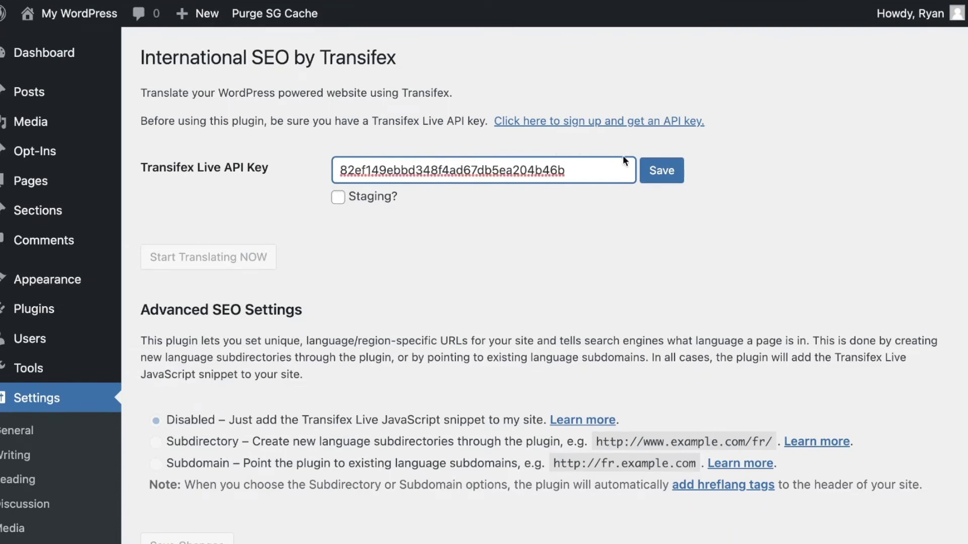
click(641, 174)
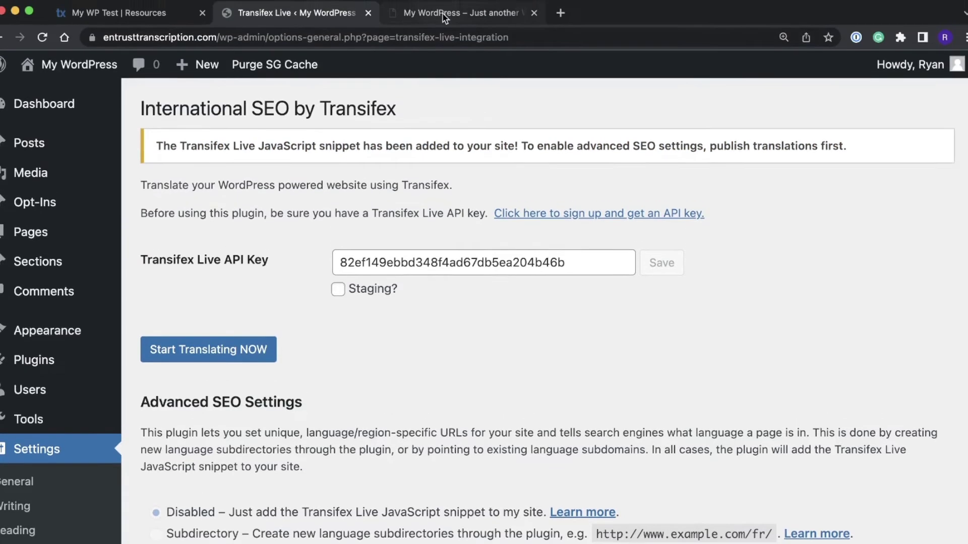
- Reload the homepage with the '?' Transifex URL parameter for live editing and log in
click(443, 19)
click(388, 37)
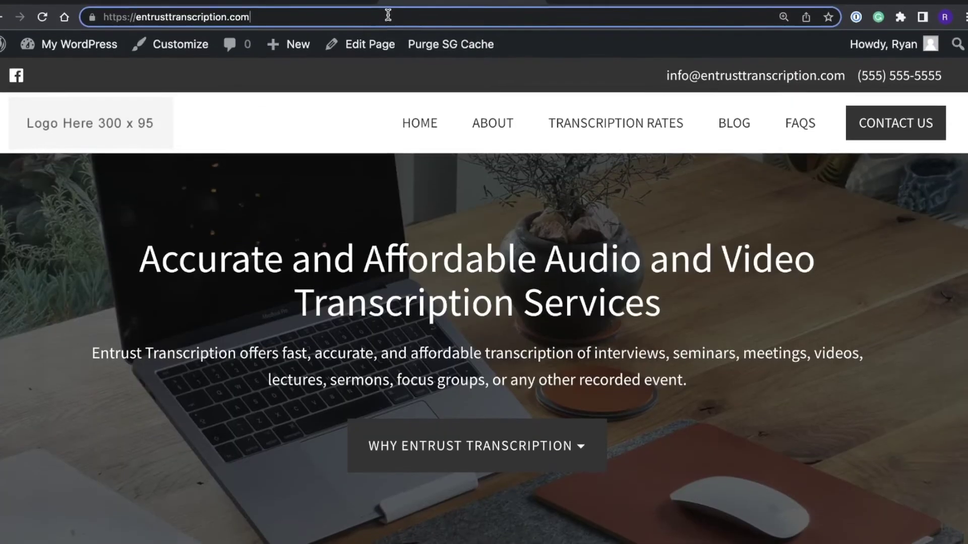
text(?)
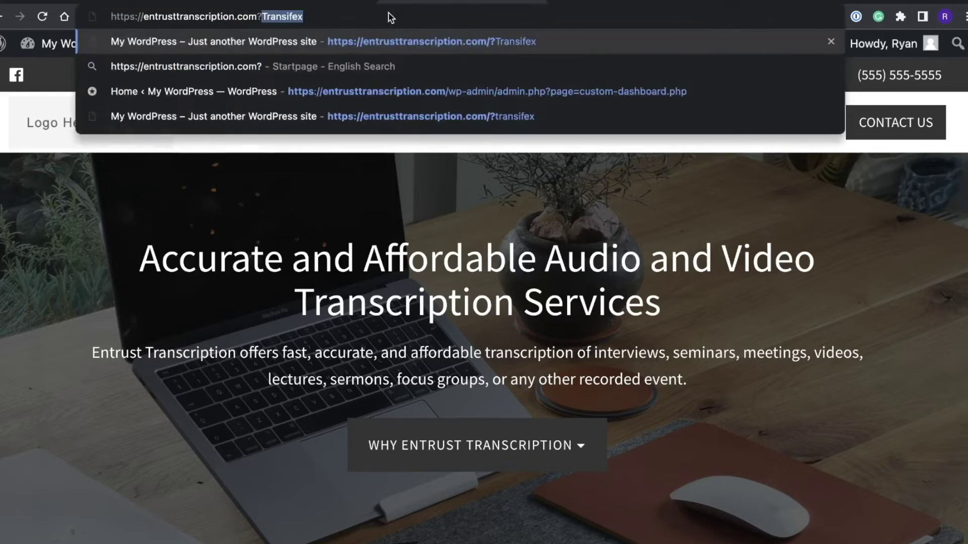
key(Return)
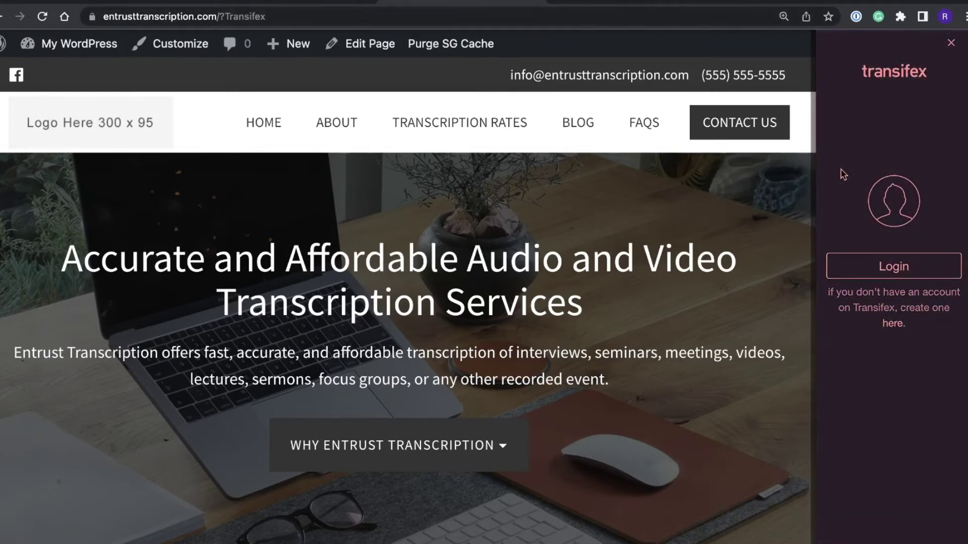
click(891, 265)
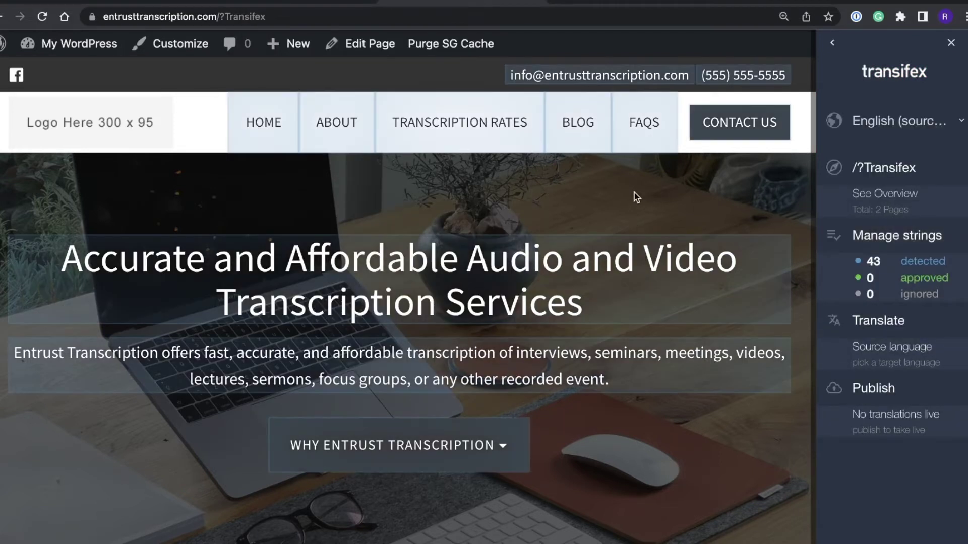
- Approve the HOME menu string from its hover toolbar
mouse_move(278, 134)
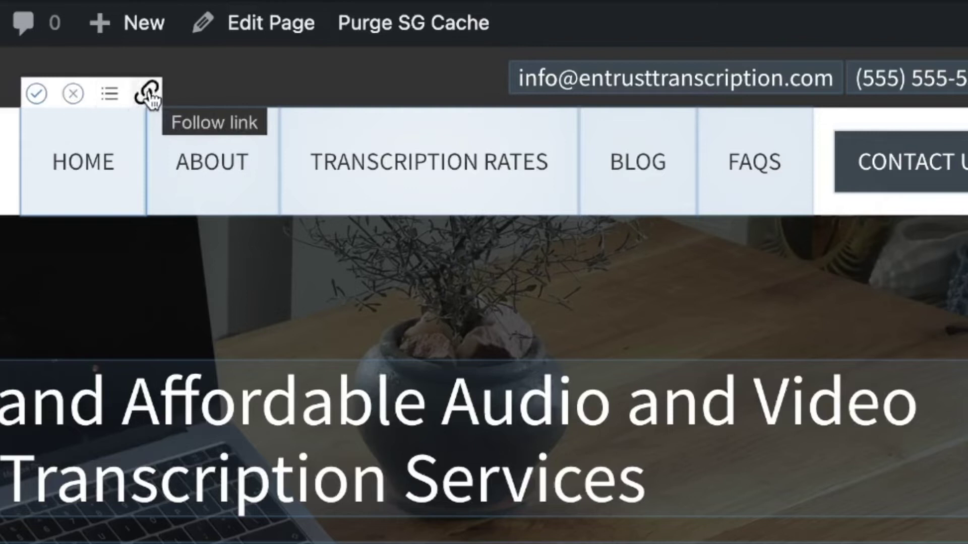
click(35, 96)
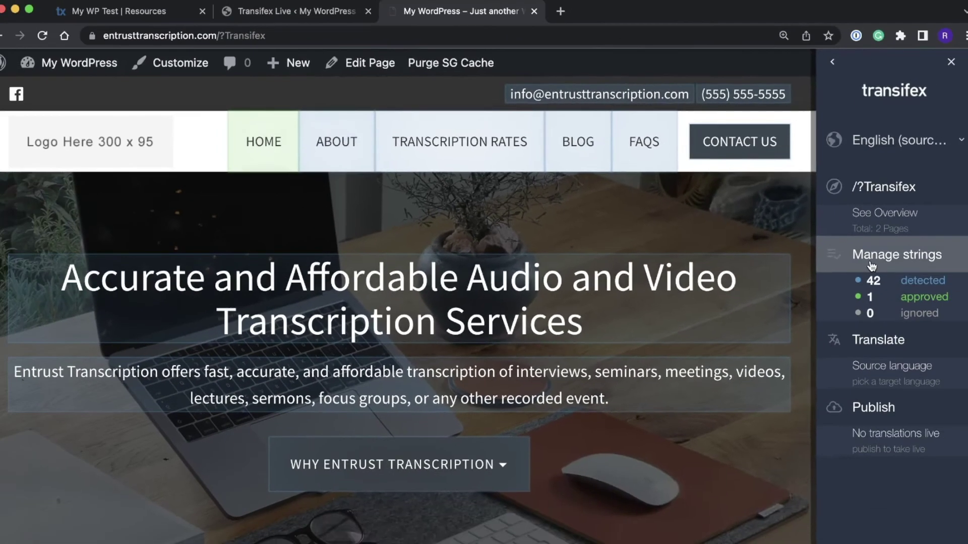
- Close the Transifex resource settings, check the resources list, and return to the site
click(871, 266)
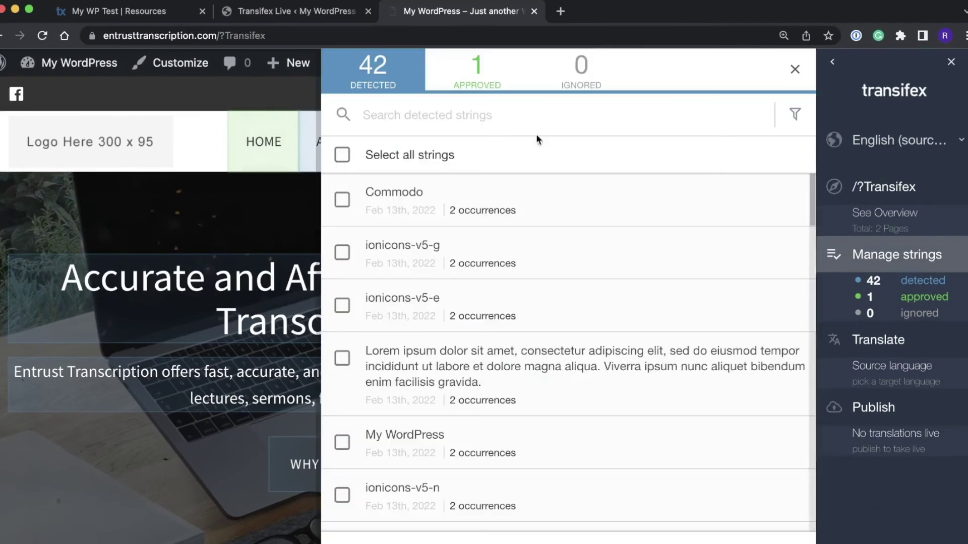
click(111, 11)
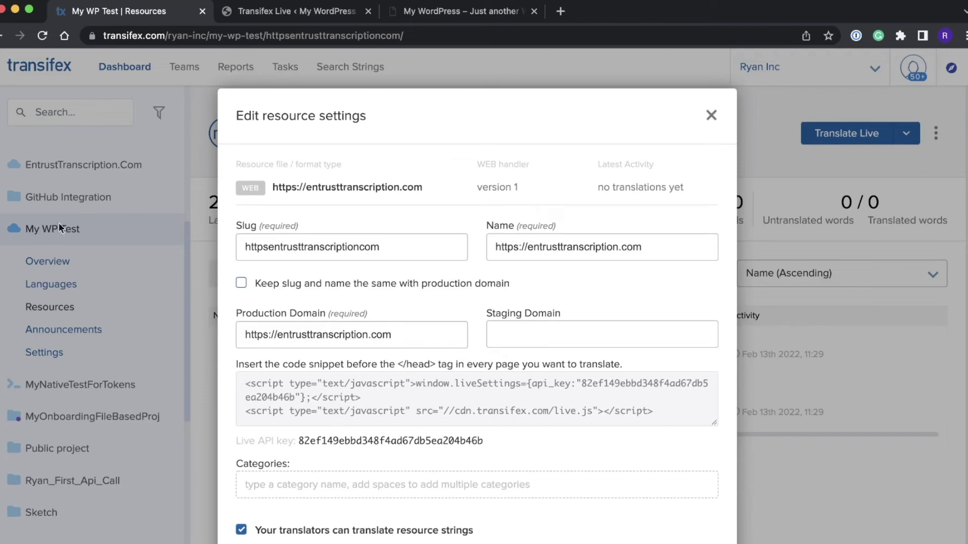
click(56, 307)
click(57, 310)
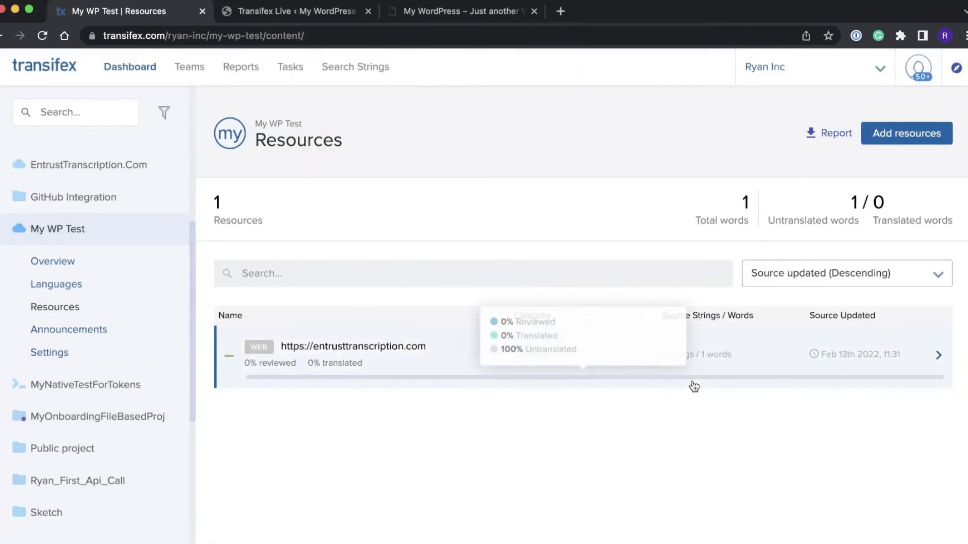
click(430, 14)
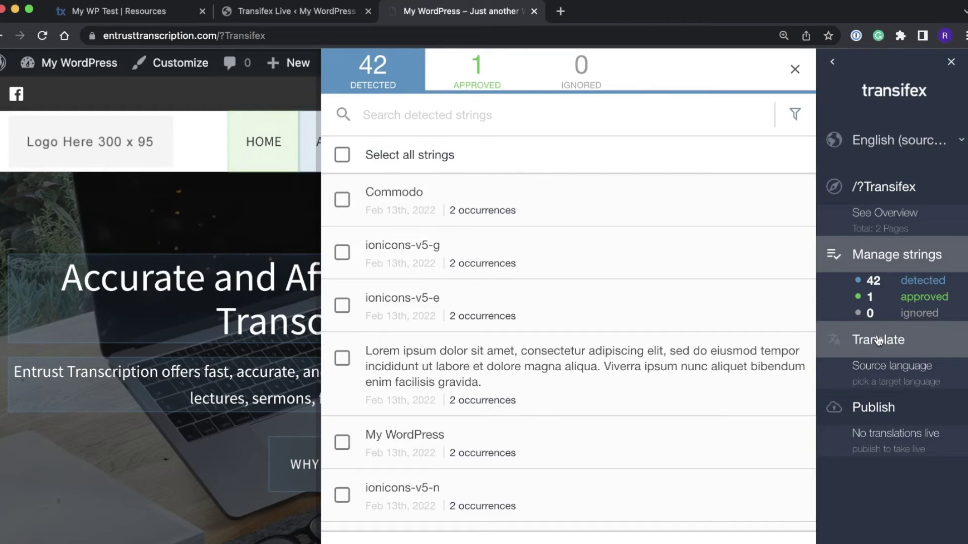
- Machine-translate the Home string into Spanish [es] as 'Casa', save it, and check the CASA menu item
click(877, 343)
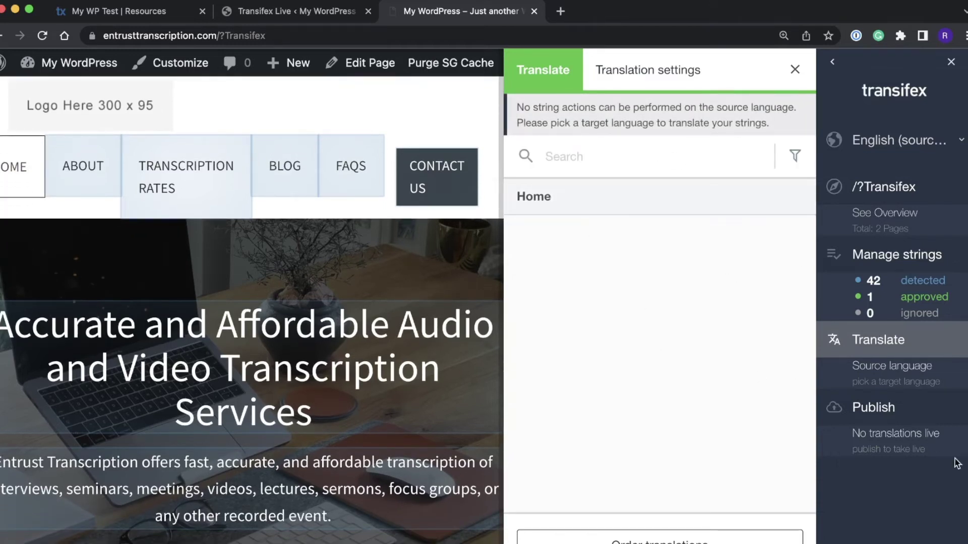
click(868, 146)
click(862, 227)
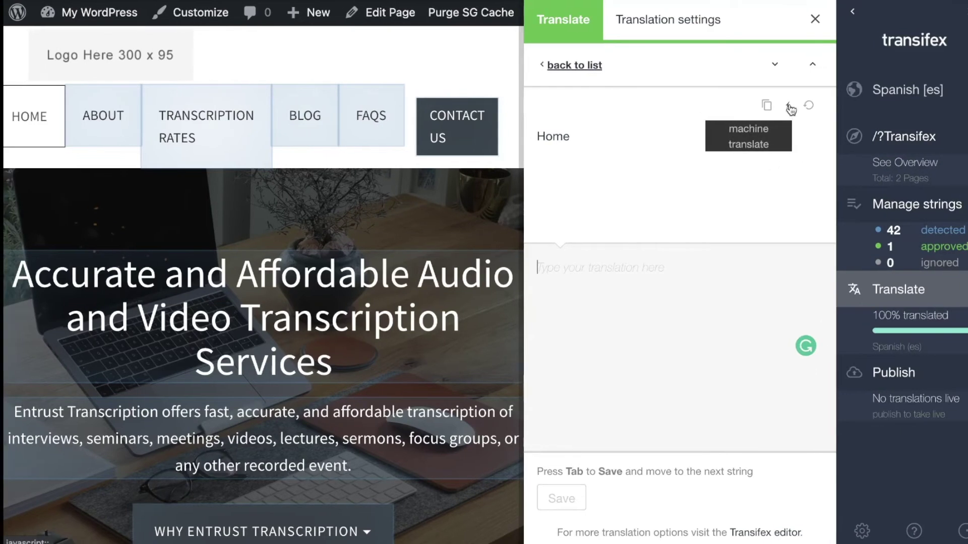
click(789, 106)
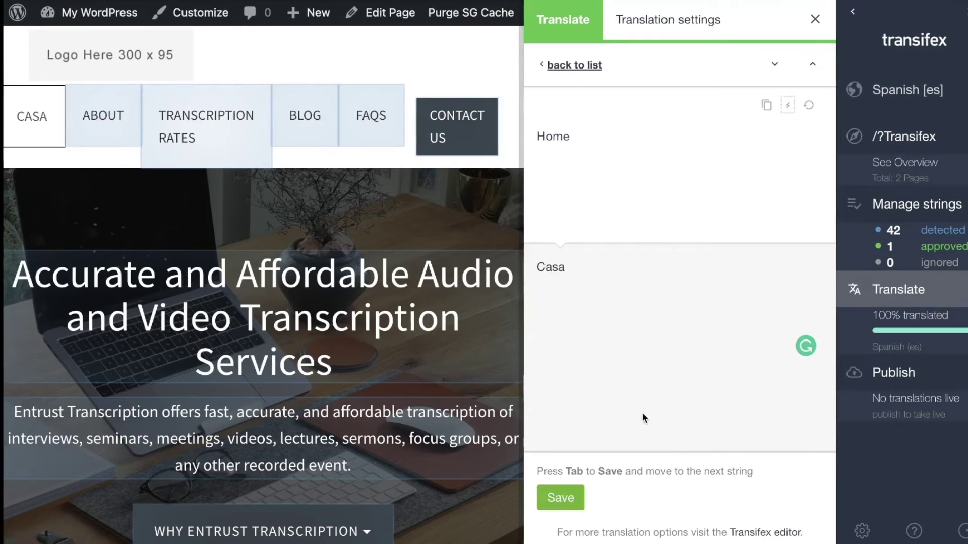
click(567, 491)
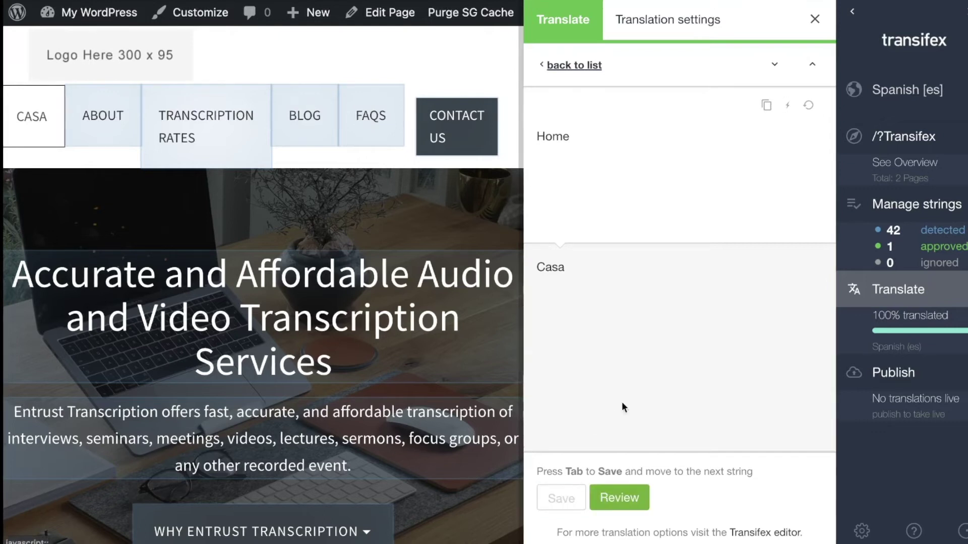
click(59, 134)
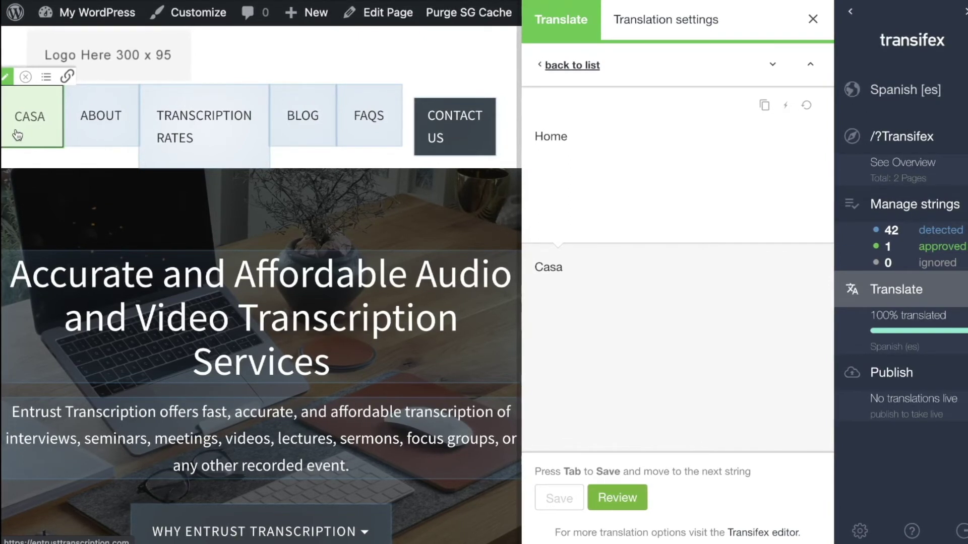
click(893, 93)
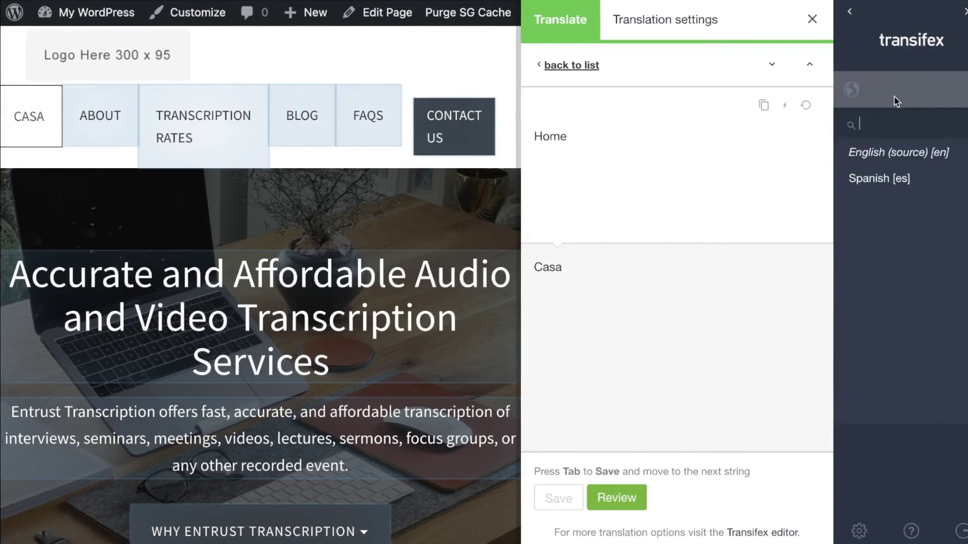
click(896, 152)
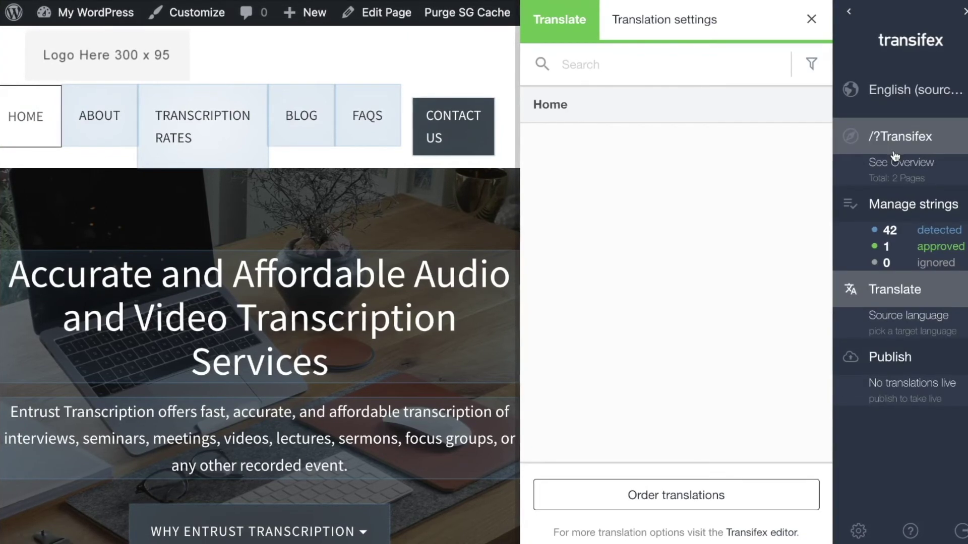
mouse_move(251, 109)
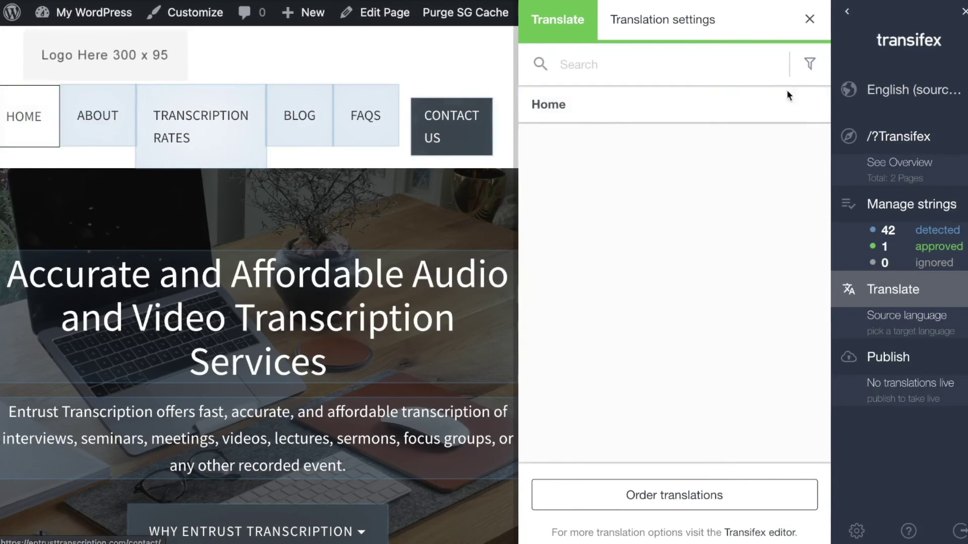
click(907, 88)
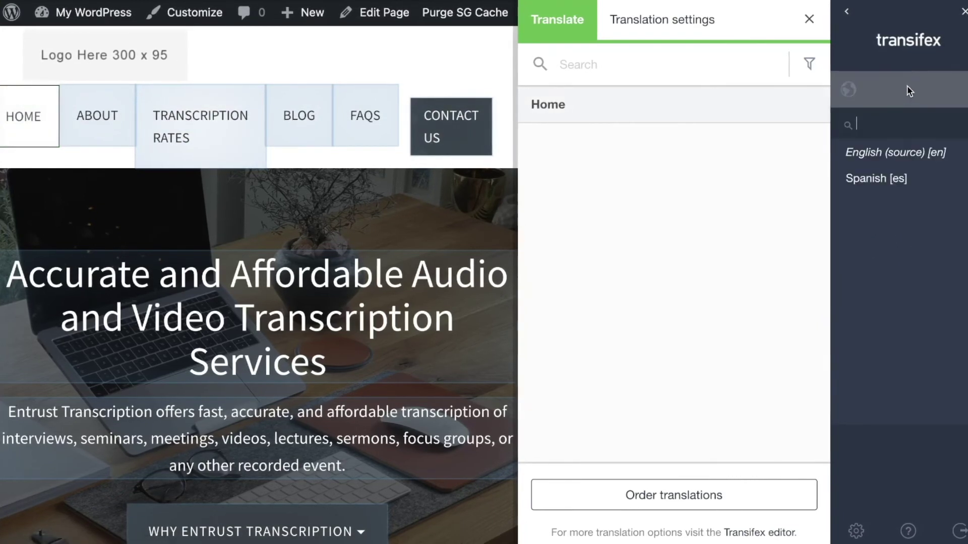
click(881, 178)
mouse_move(37, 136)
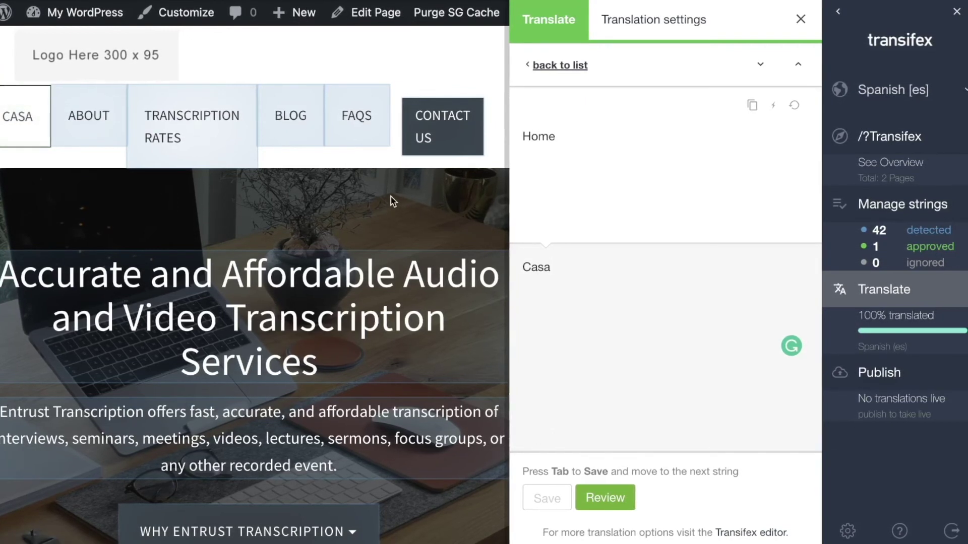
- Publish all languages, including the Spanish translation, to production and close the publish panel
click(863, 373)
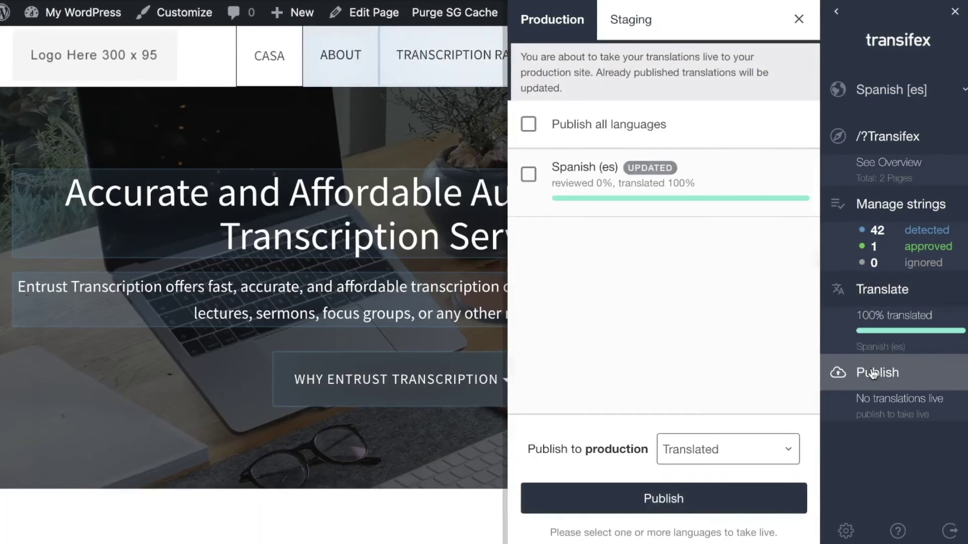
click(527, 175)
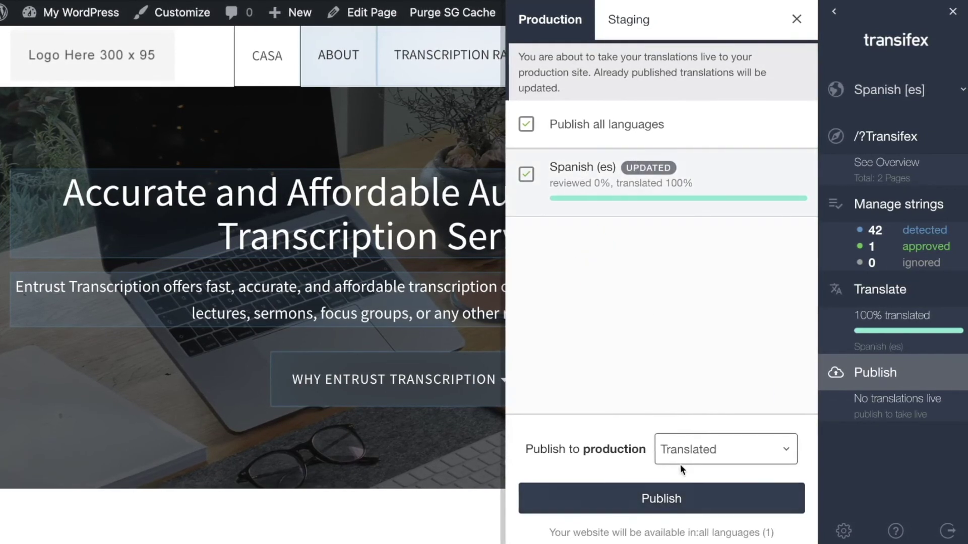
click(678, 499)
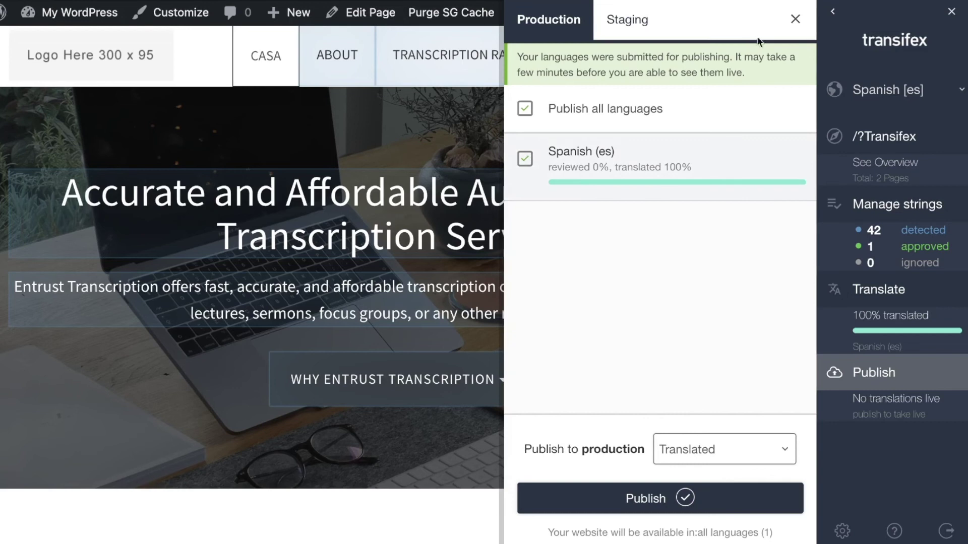
click(795, 20)
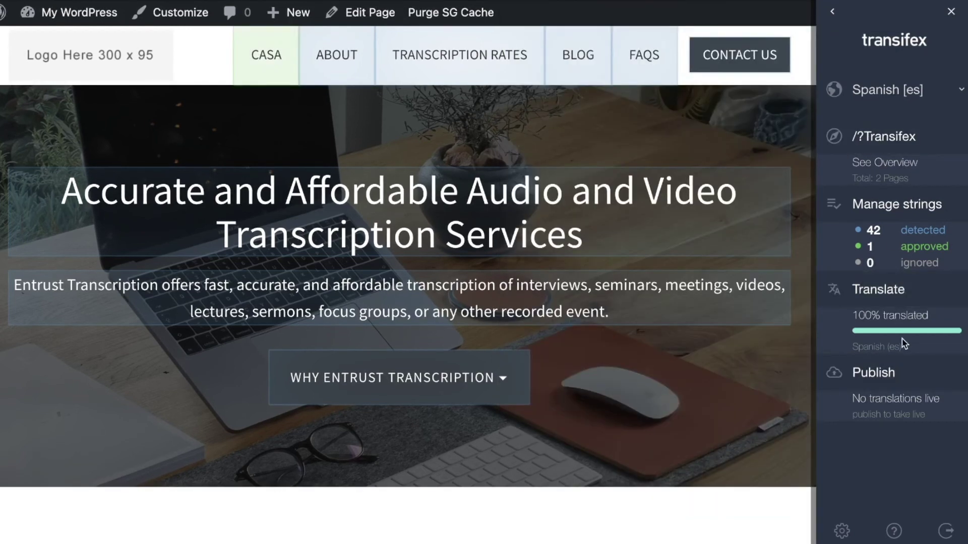
- Log out of Transifex Live, close its sidebar, and delete /?Transifex from the address
click(945, 532)
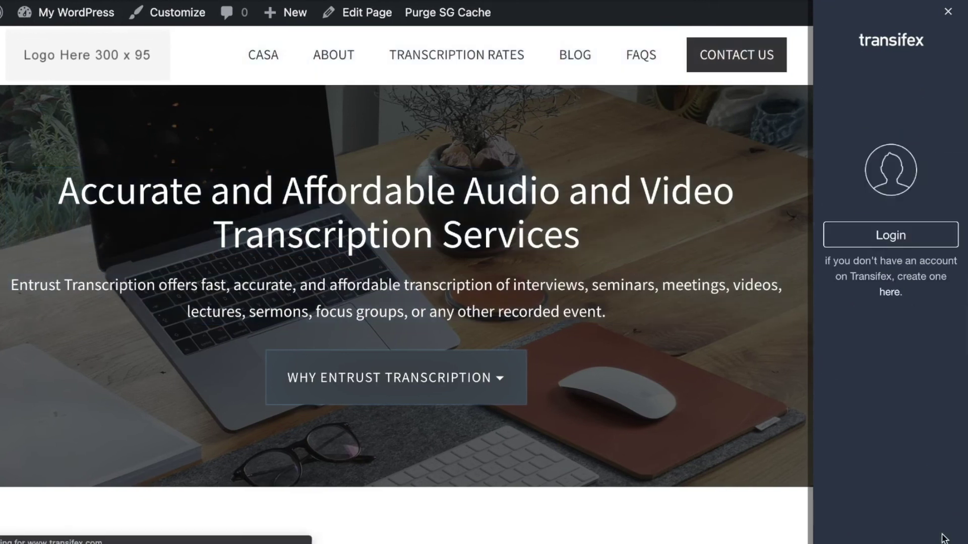
click(948, 11)
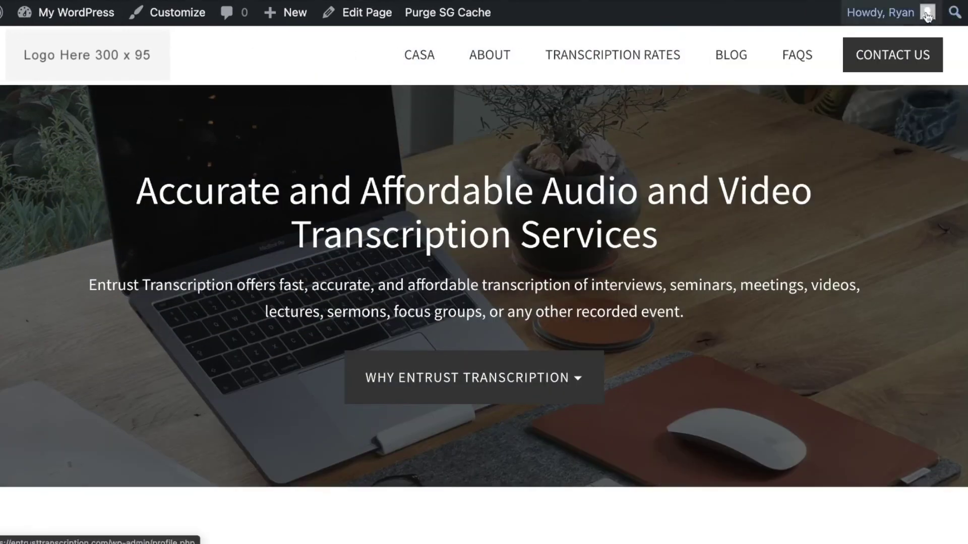
drag(215, 31, 274, 32)
key(BackSpace)
- Load the plain site address and switch the site's language picker to Español
key(Return)
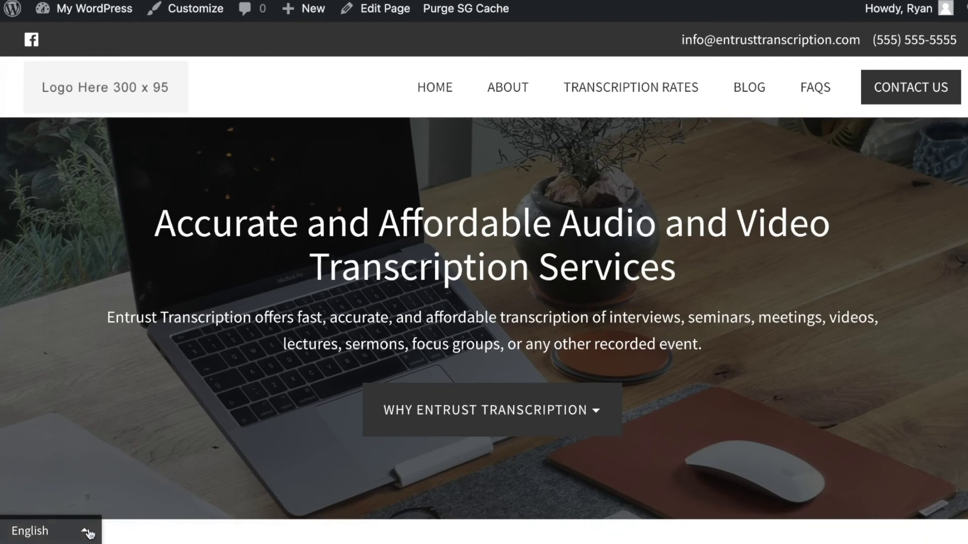
click(88, 533)
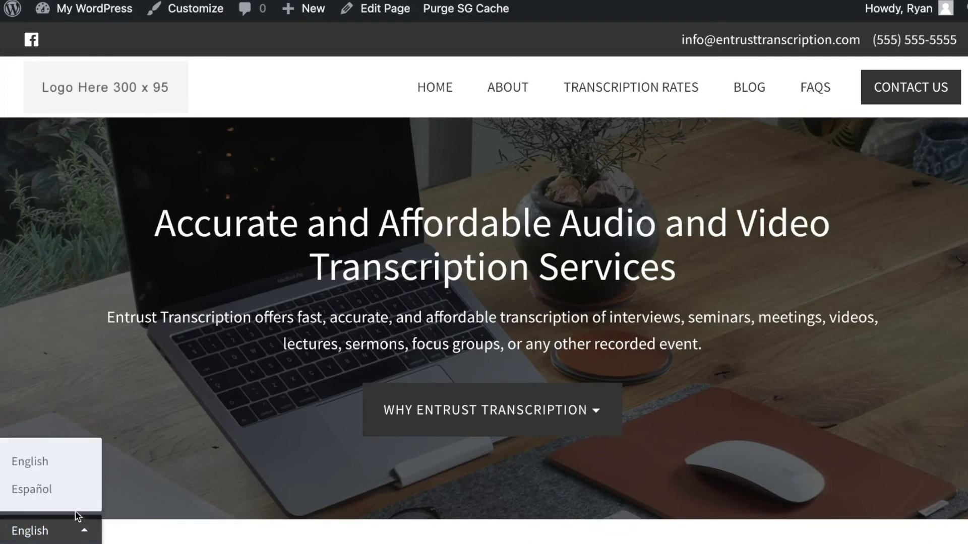
click(45, 492)
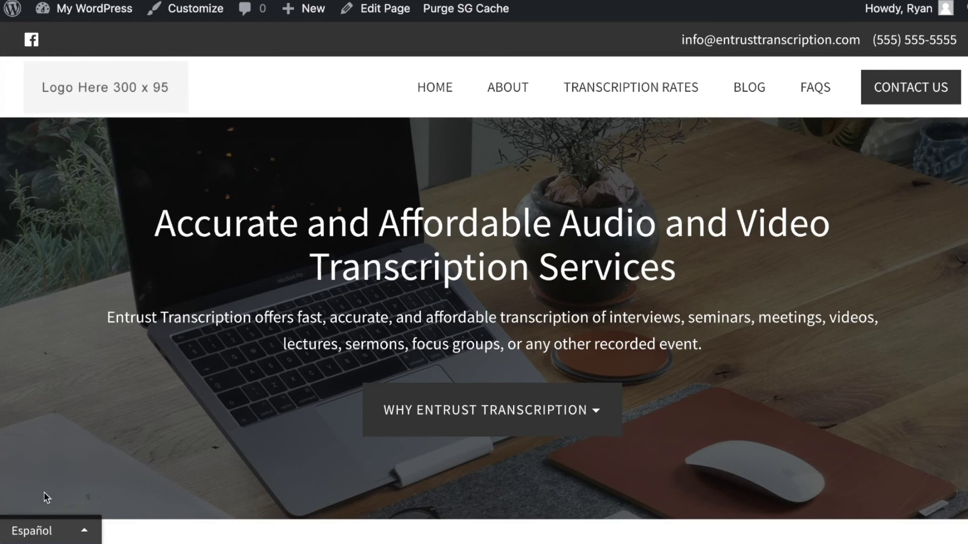